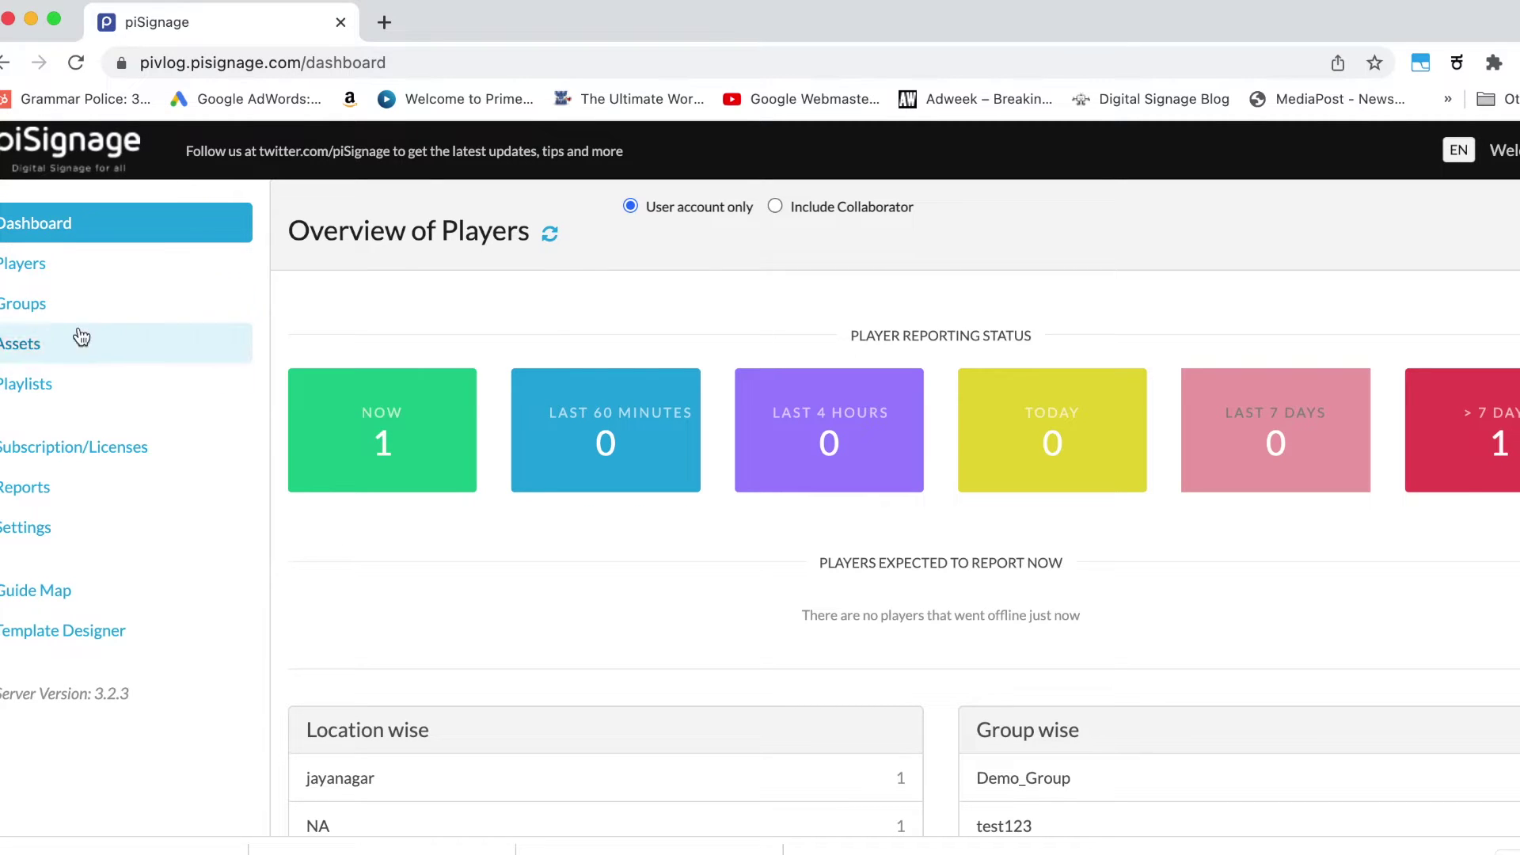
# - From the Groups list, open Force a Message for all players
pyautogui.click(54, 314)
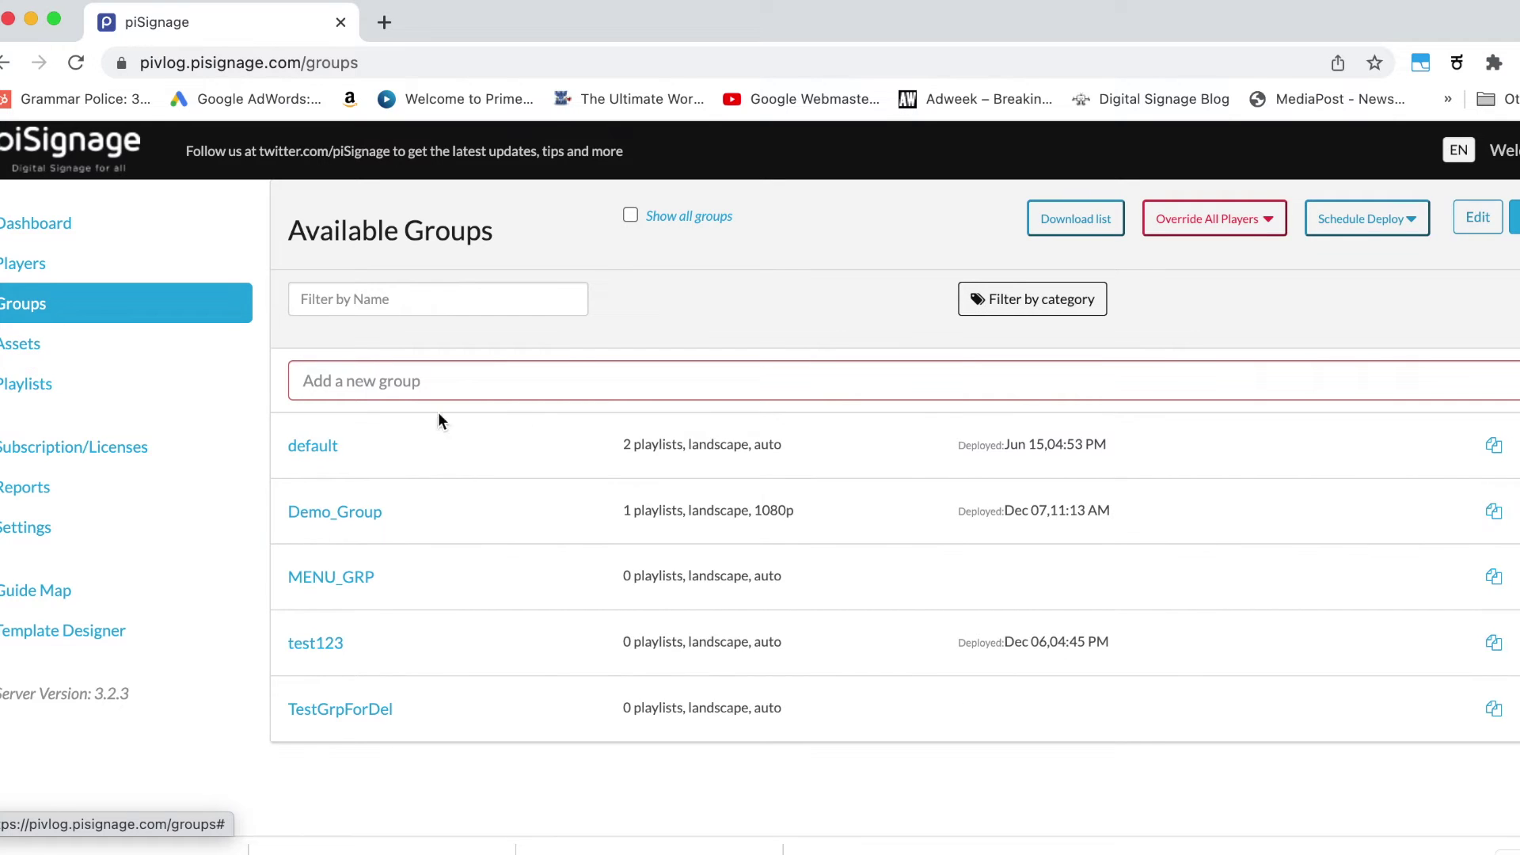
pyautogui.click(1238, 229)
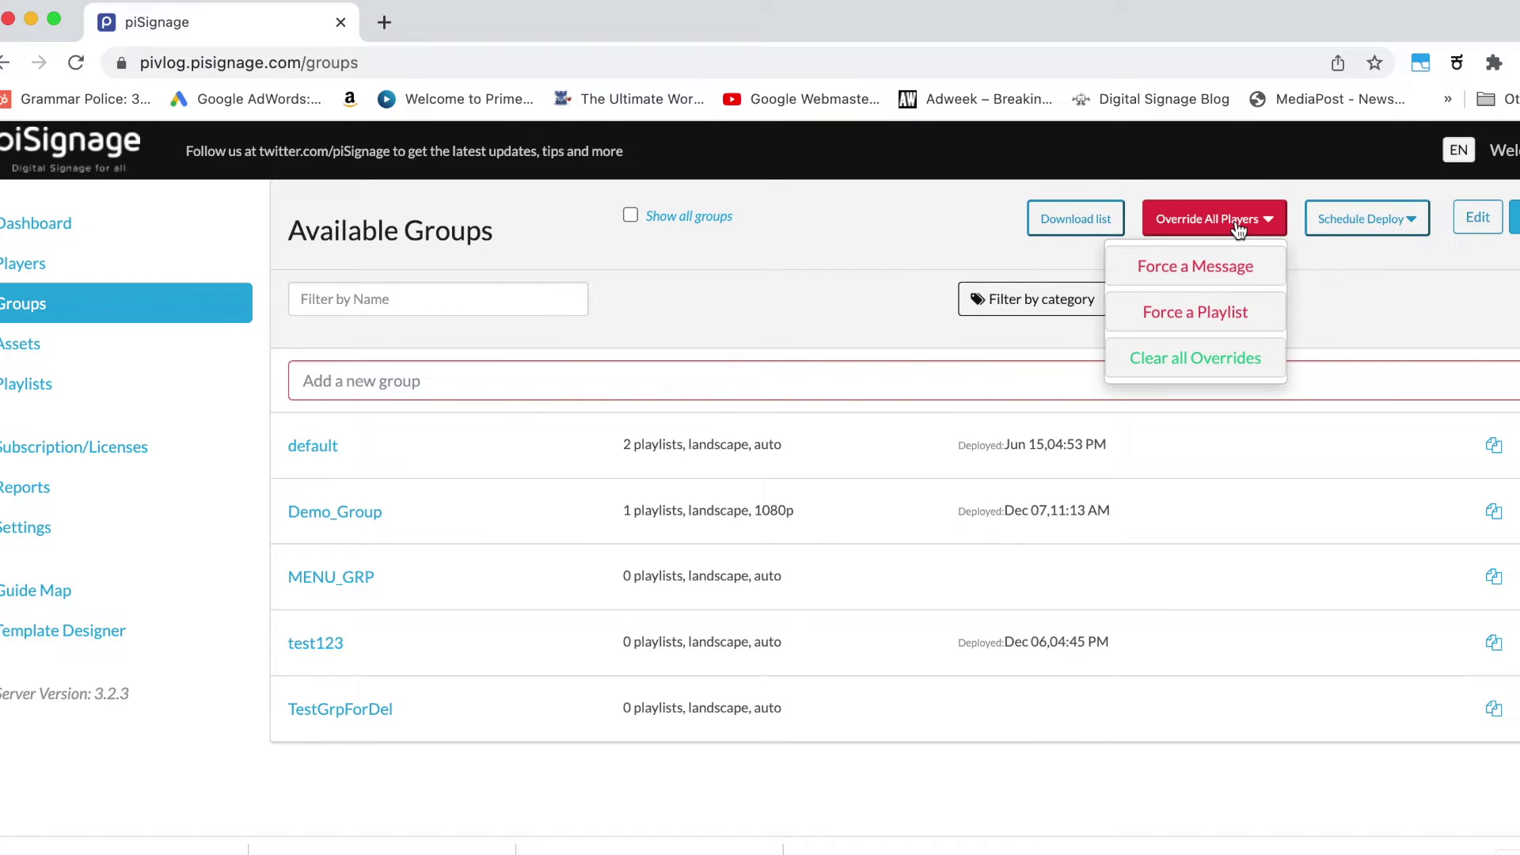
pyautogui.click(1214, 268)
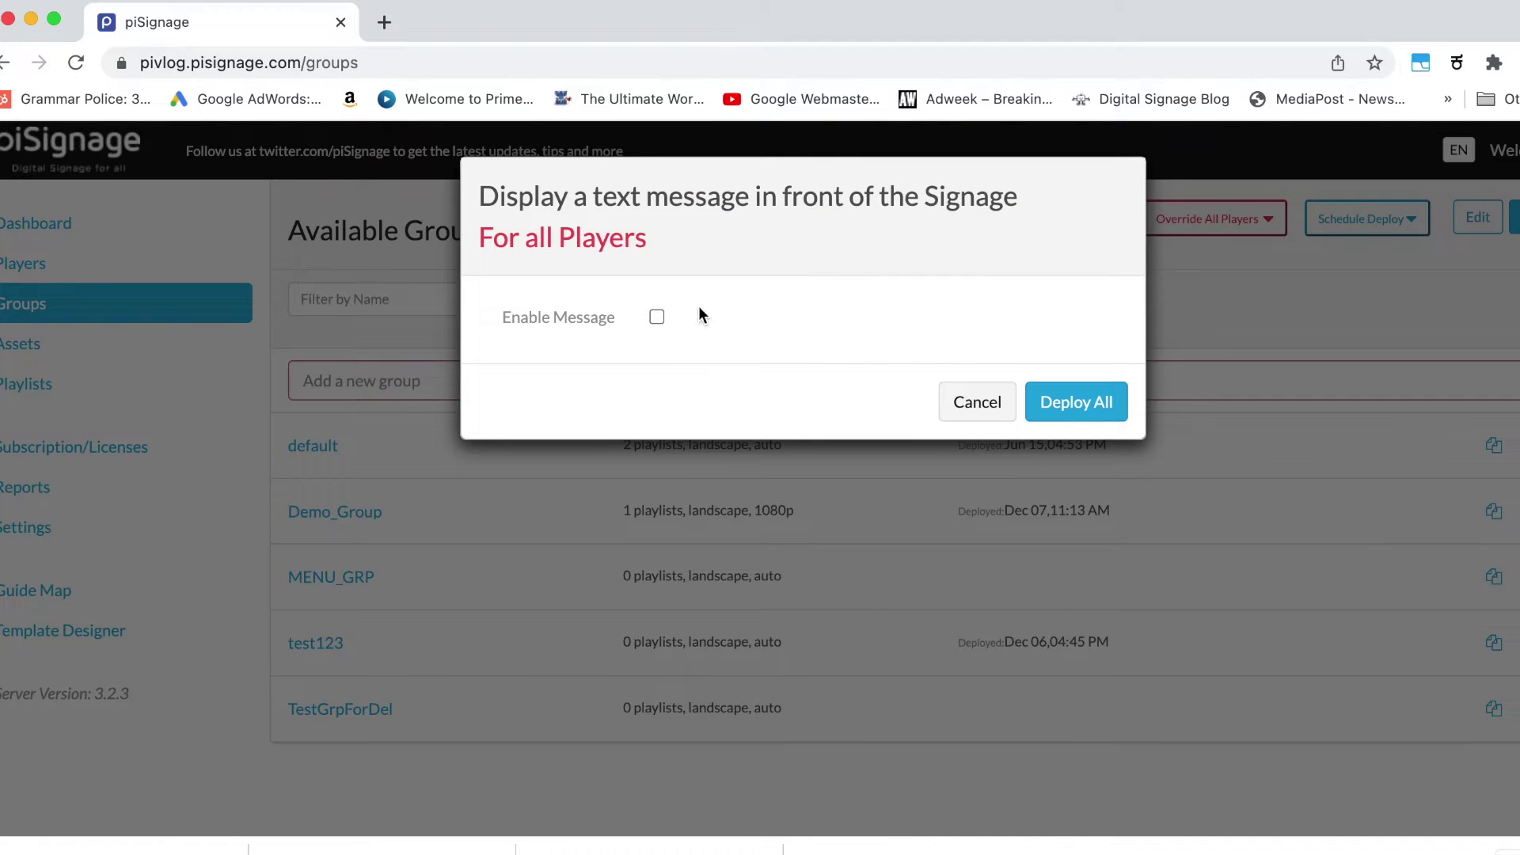
# - Deploy the middle-positioned message 'This is a sample emergency message for demo' to all players
pyautogui.click(656, 319)
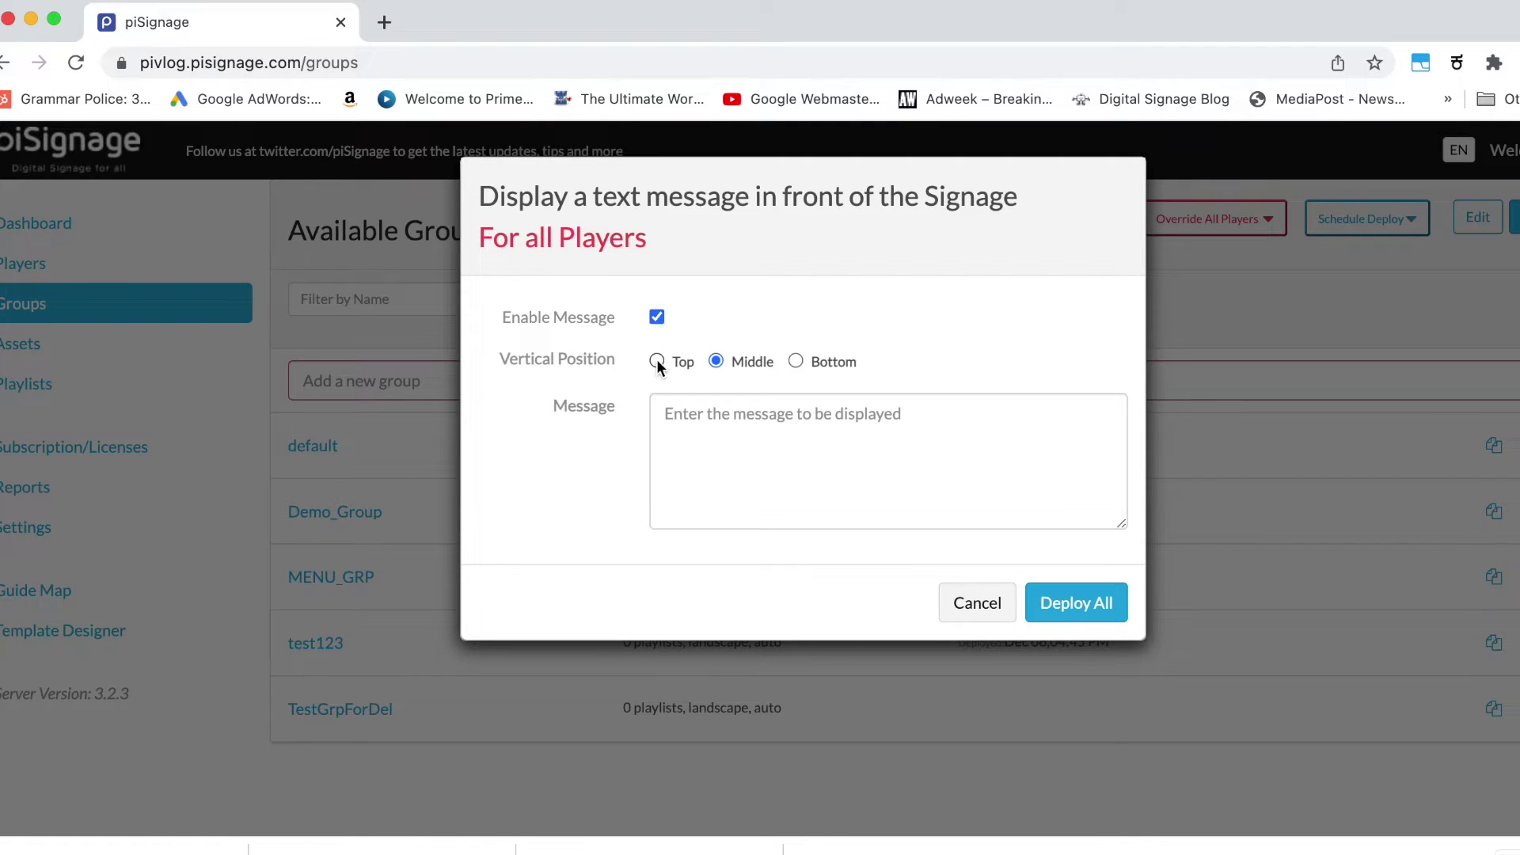
pyautogui.click(795, 361)
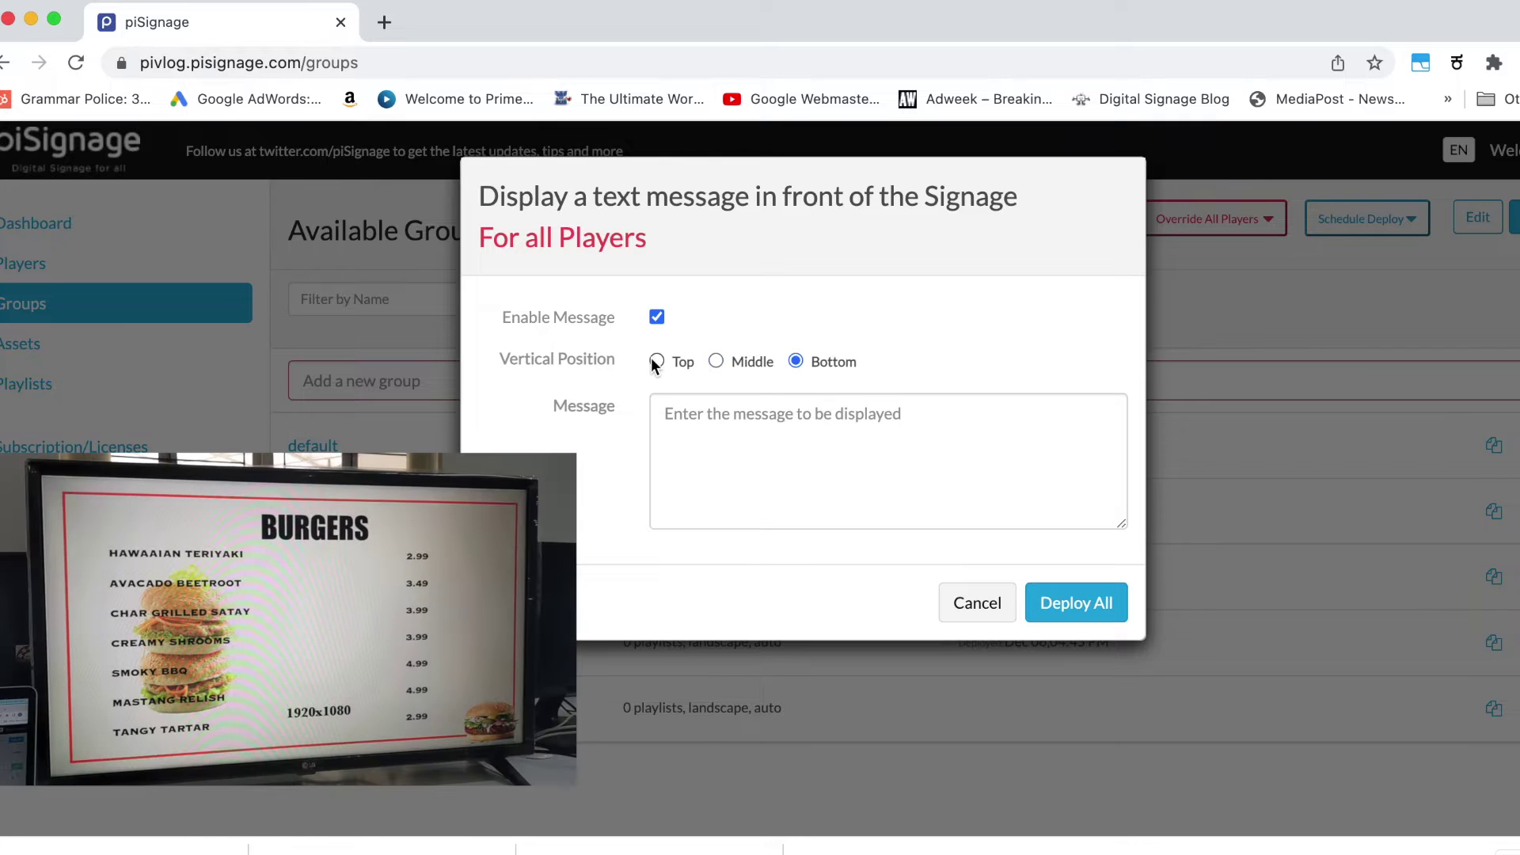
pyautogui.click(658, 362)
pyautogui.click(716, 361)
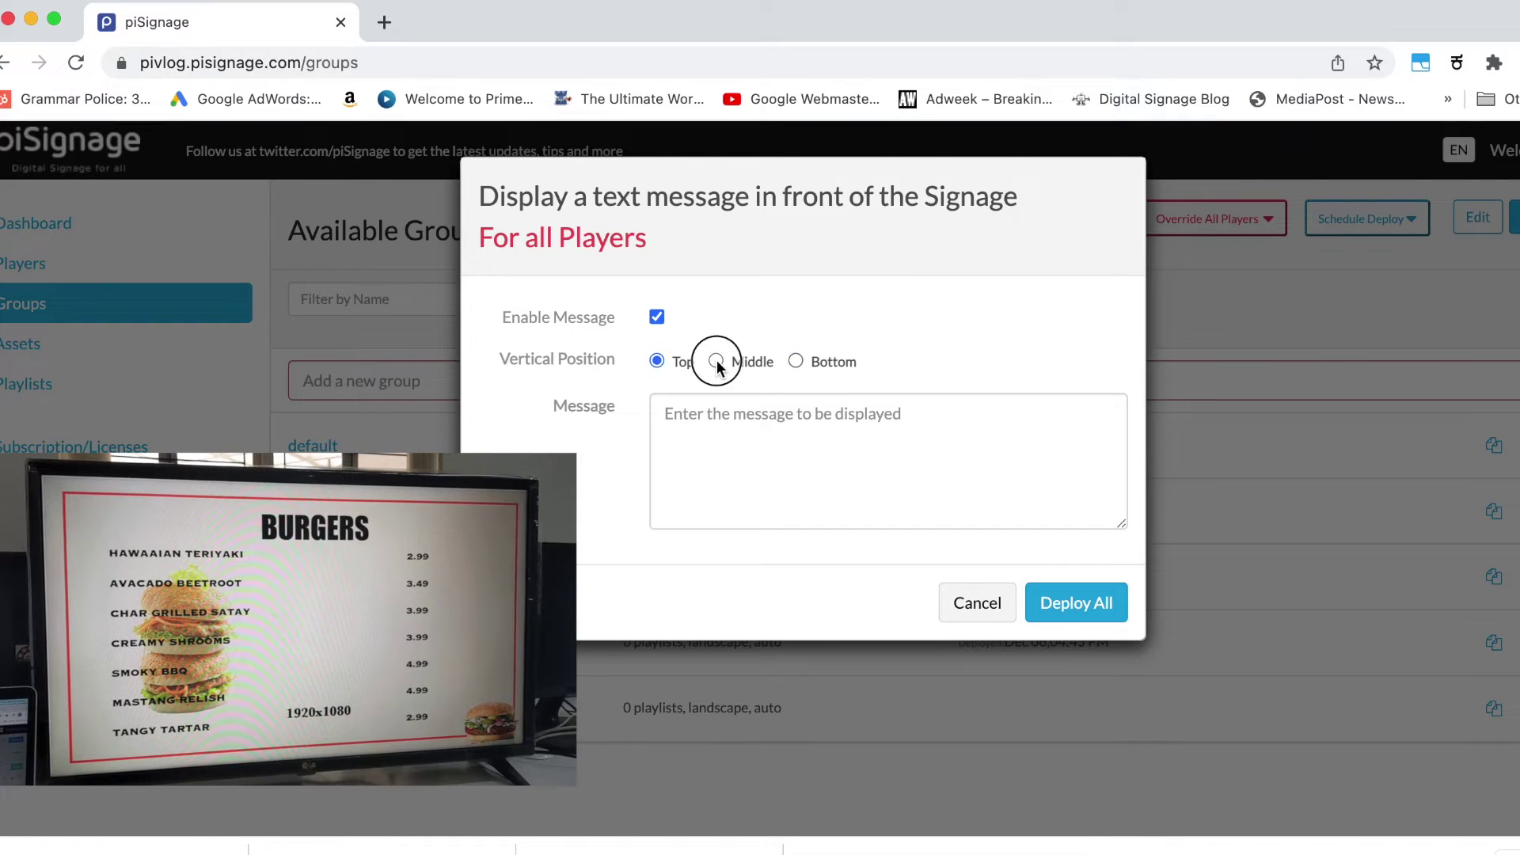
pyautogui.click(721, 415)
pyautogui.write('This is a ')
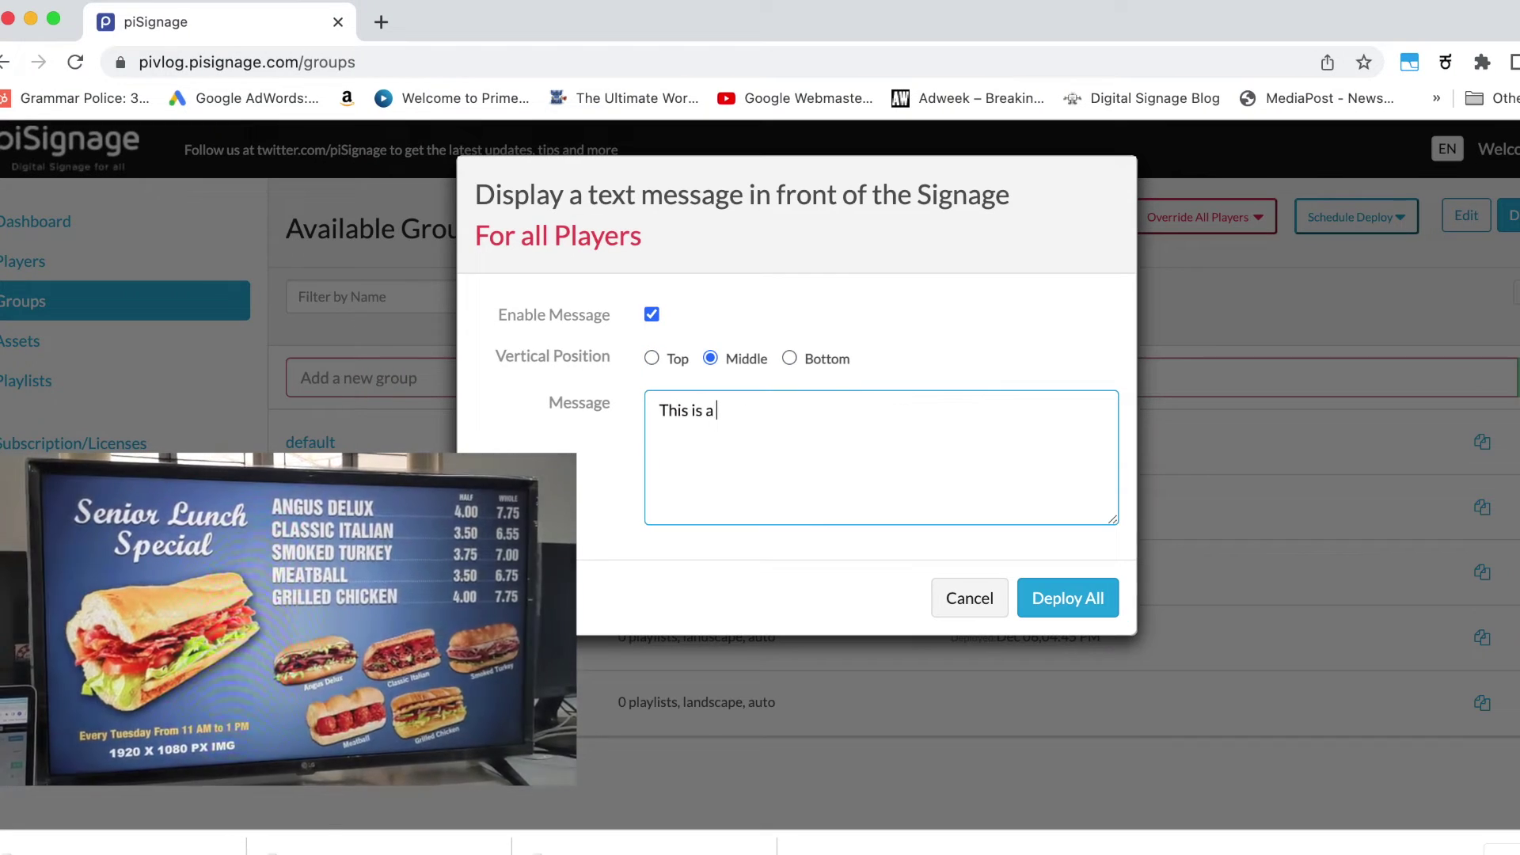
pyautogui.write('sample emergency me')
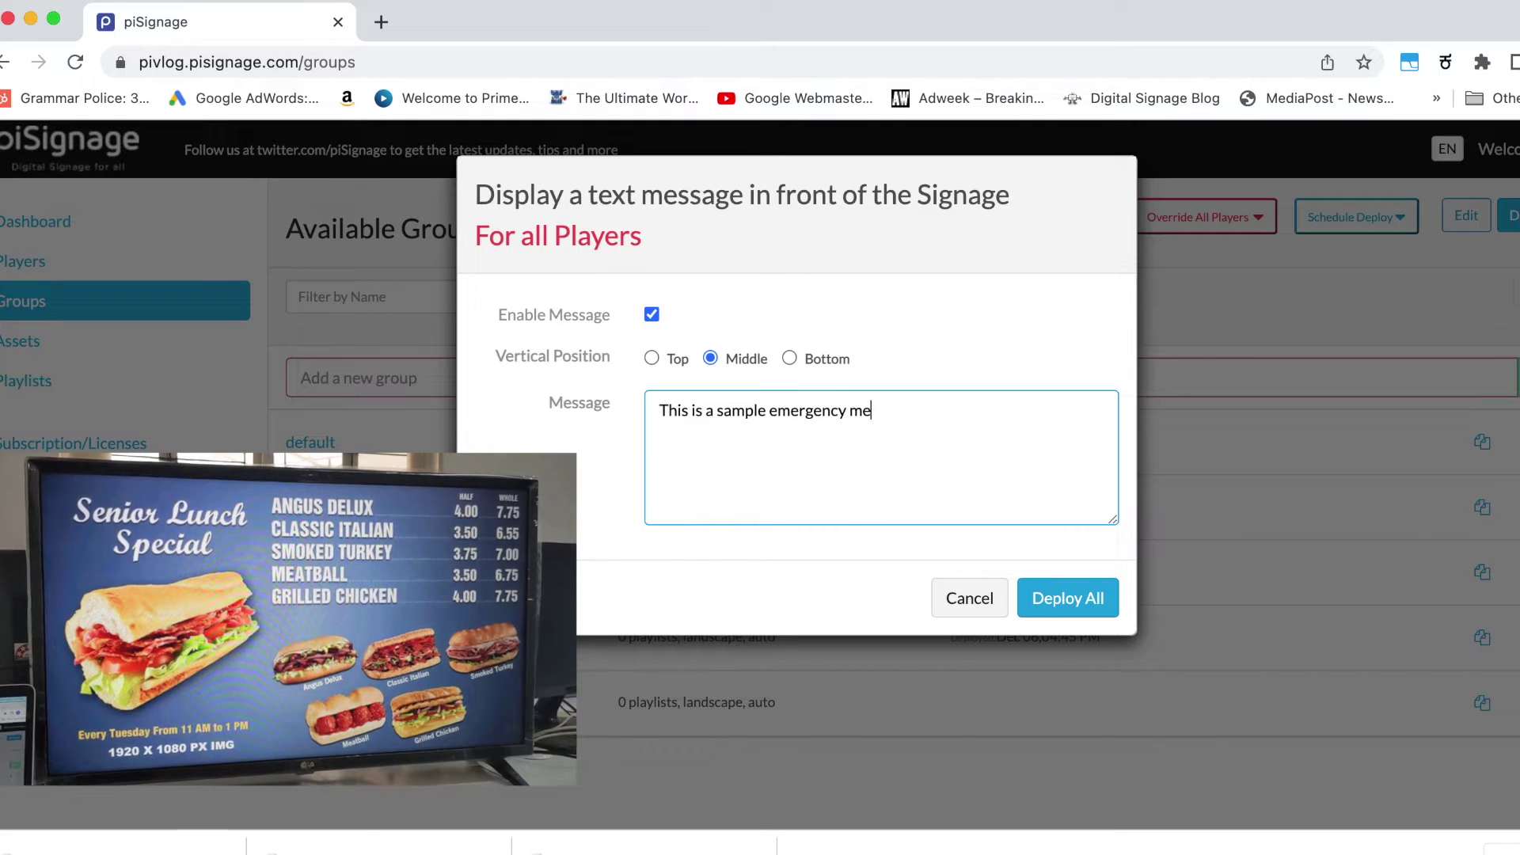
pyautogui.write('ssage for demo')
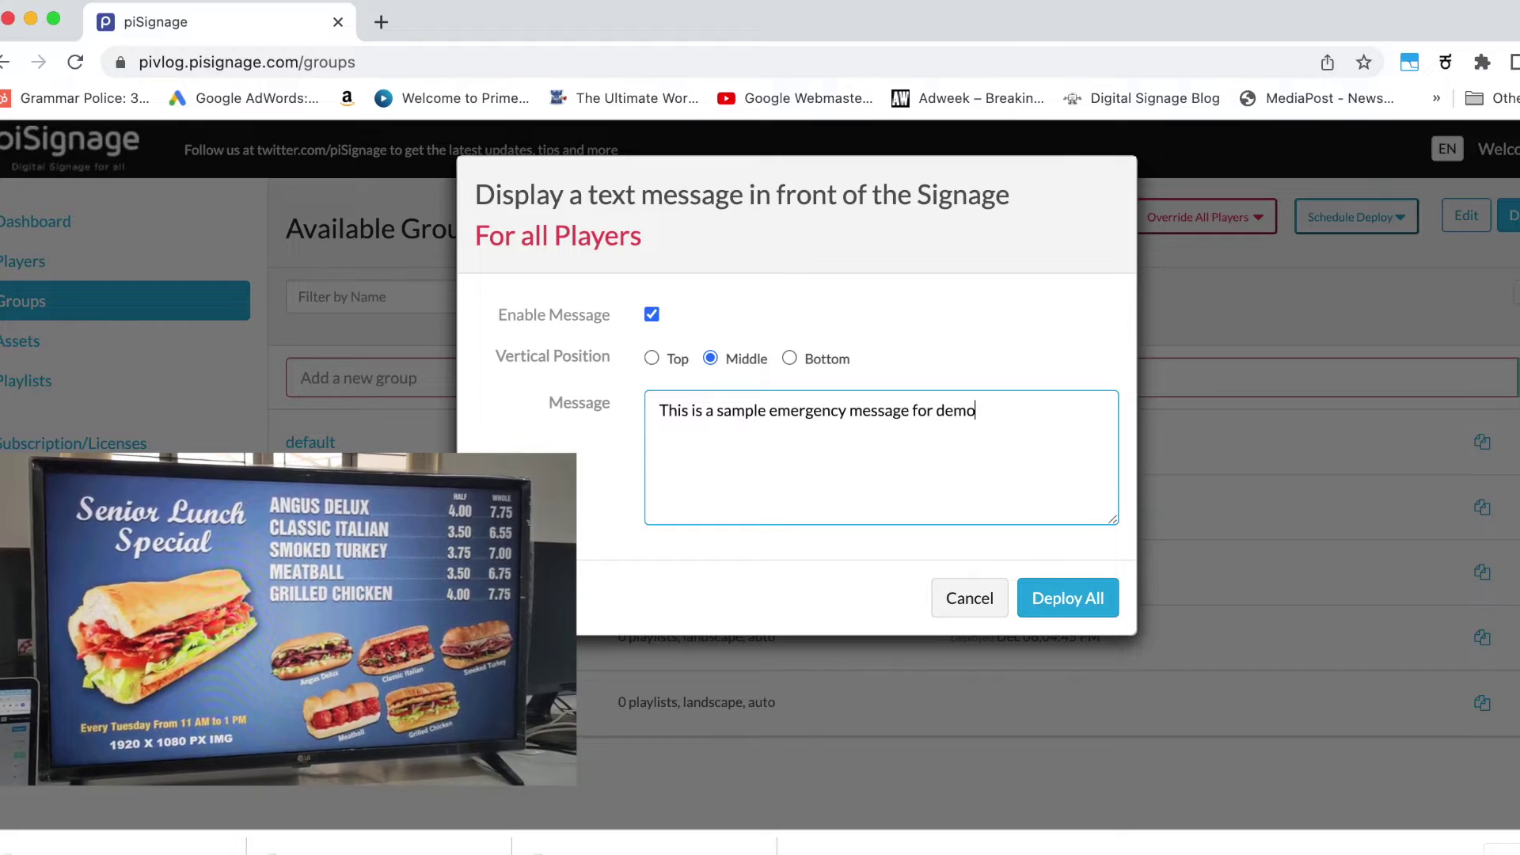
pyautogui.click(1062, 601)
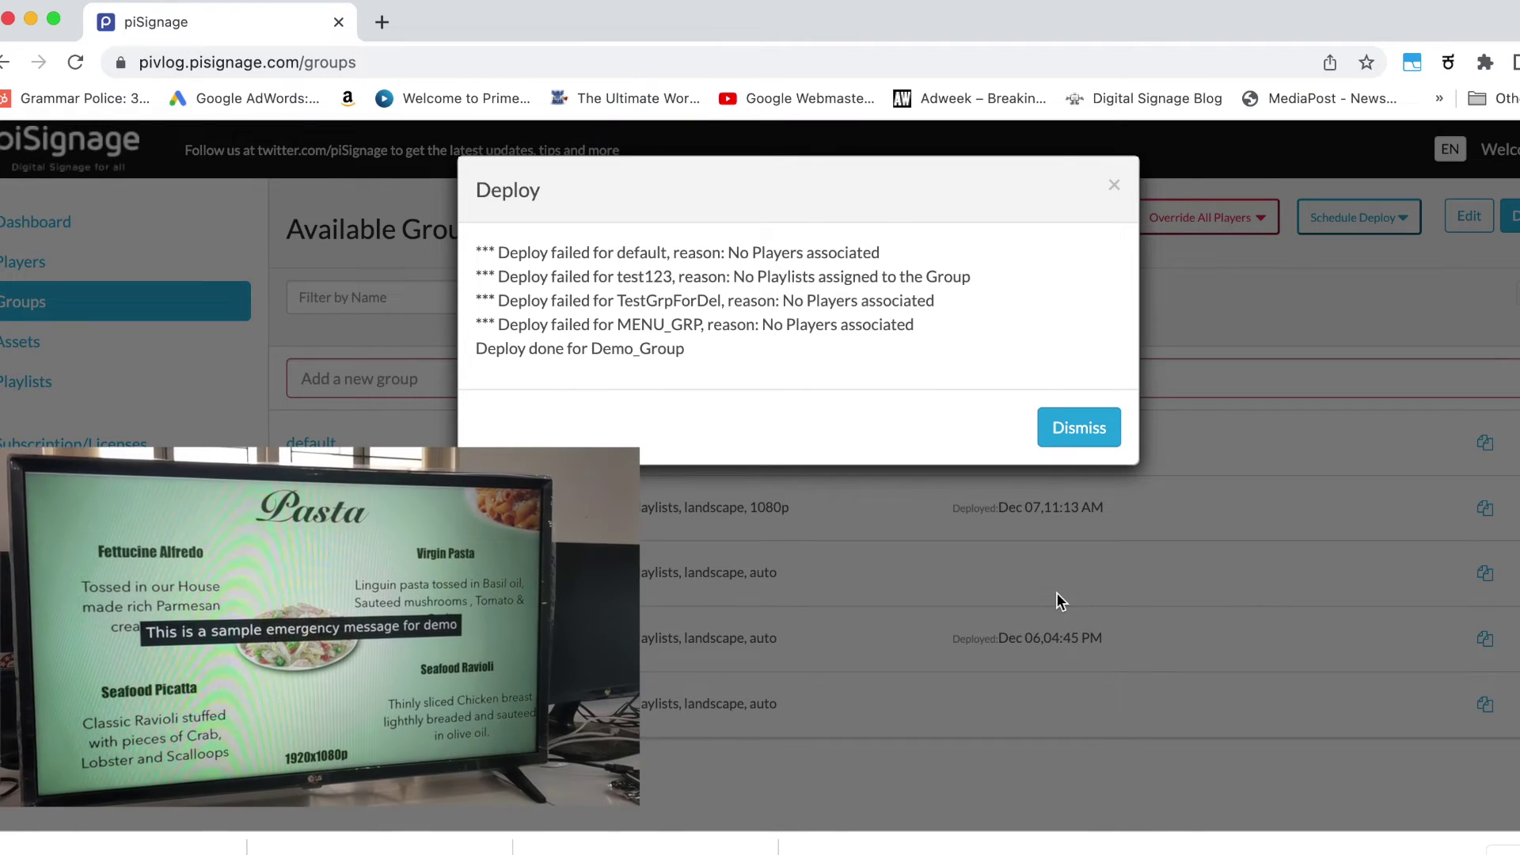
pyautogui.click(1056, 597)
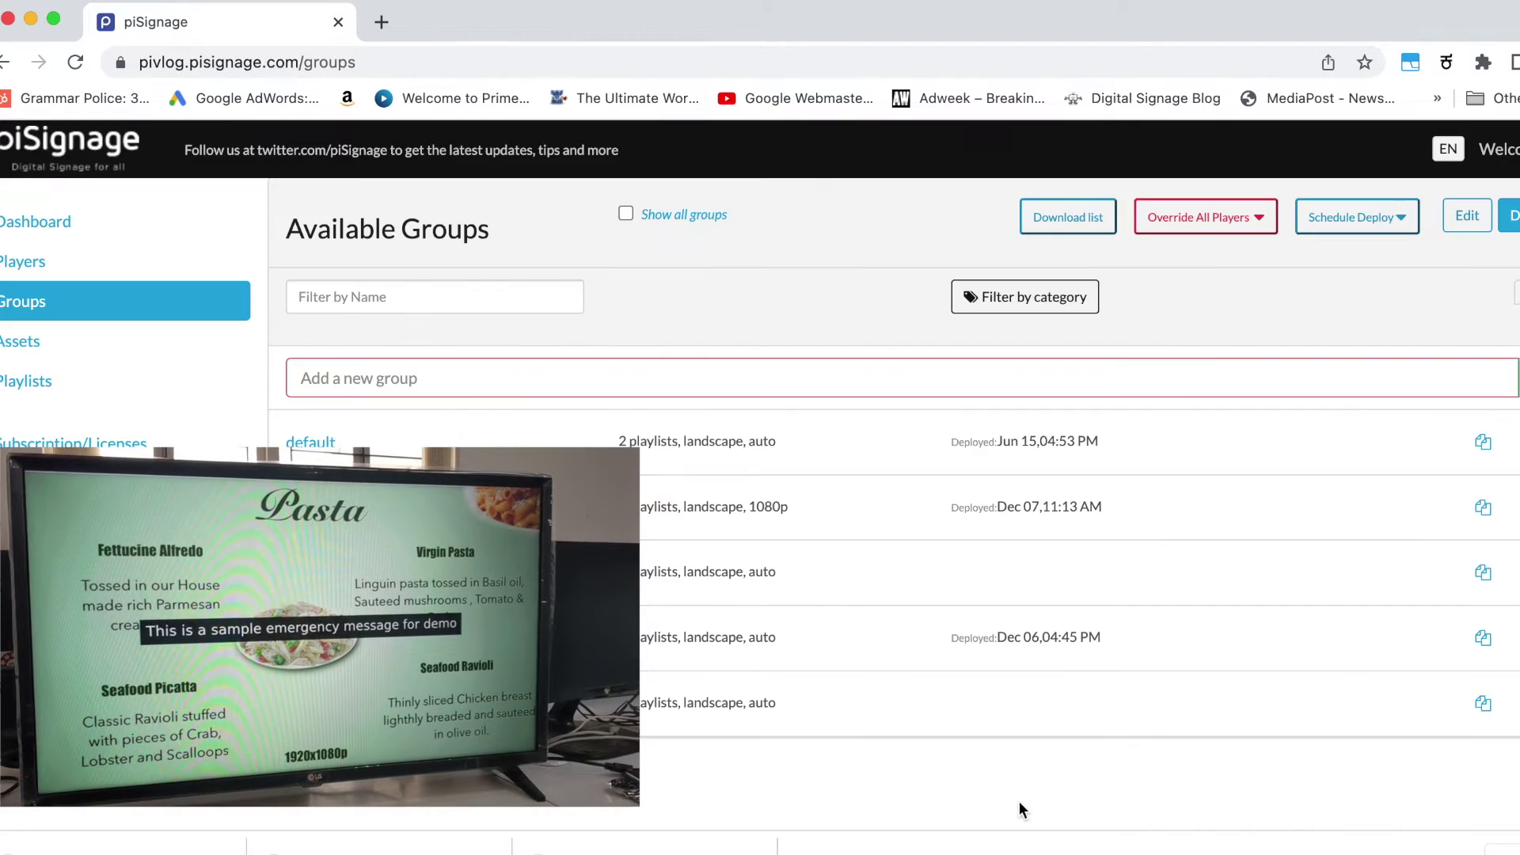
# - Clear all overrides on every player, then open Demo_Group's schedule page
pyautogui.click(1224, 221)
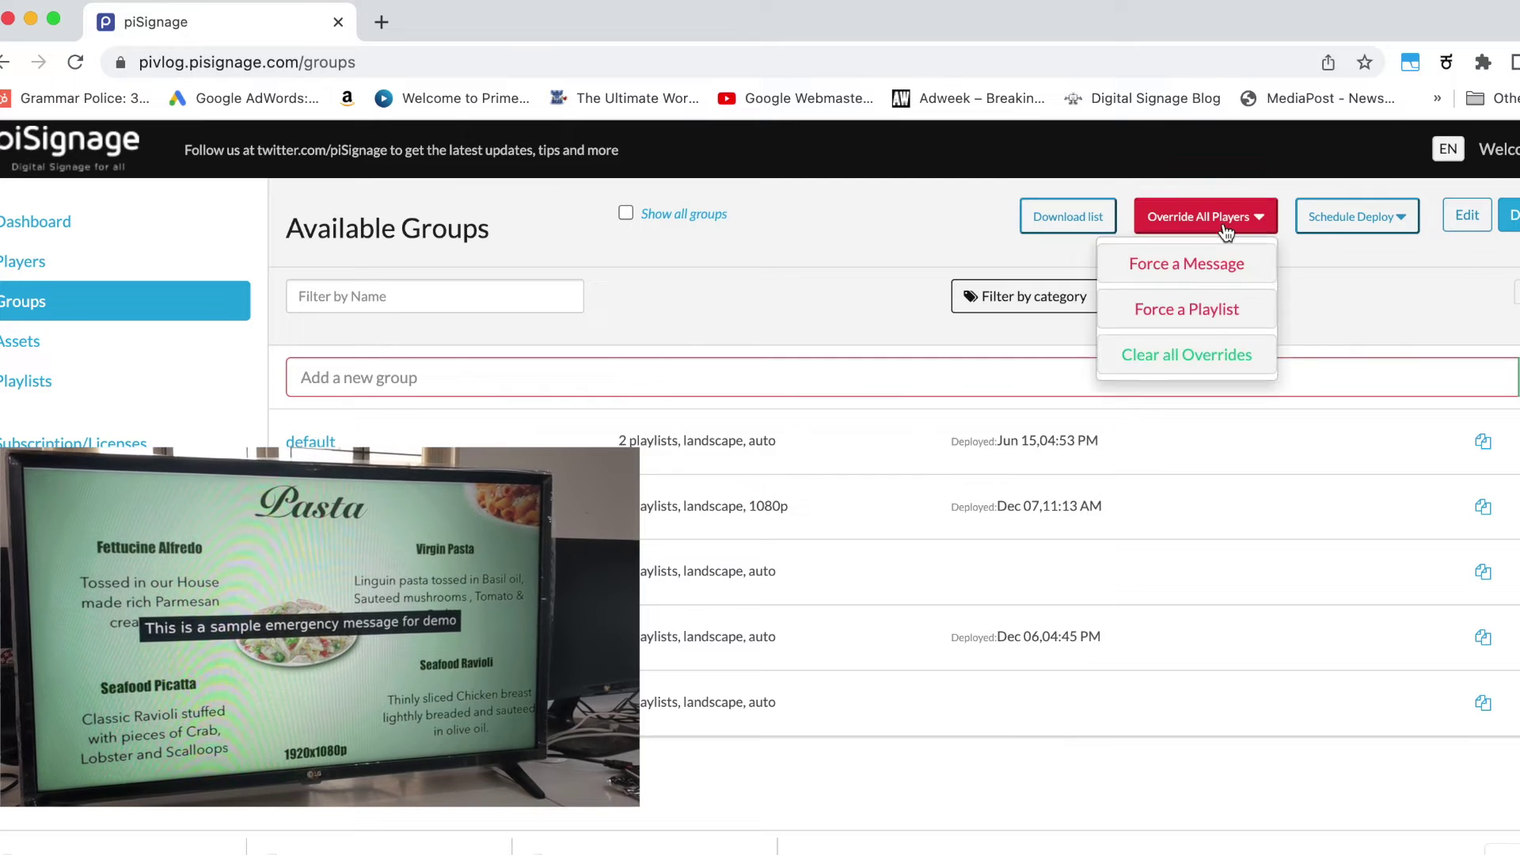
pyautogui.click(1197, 358)
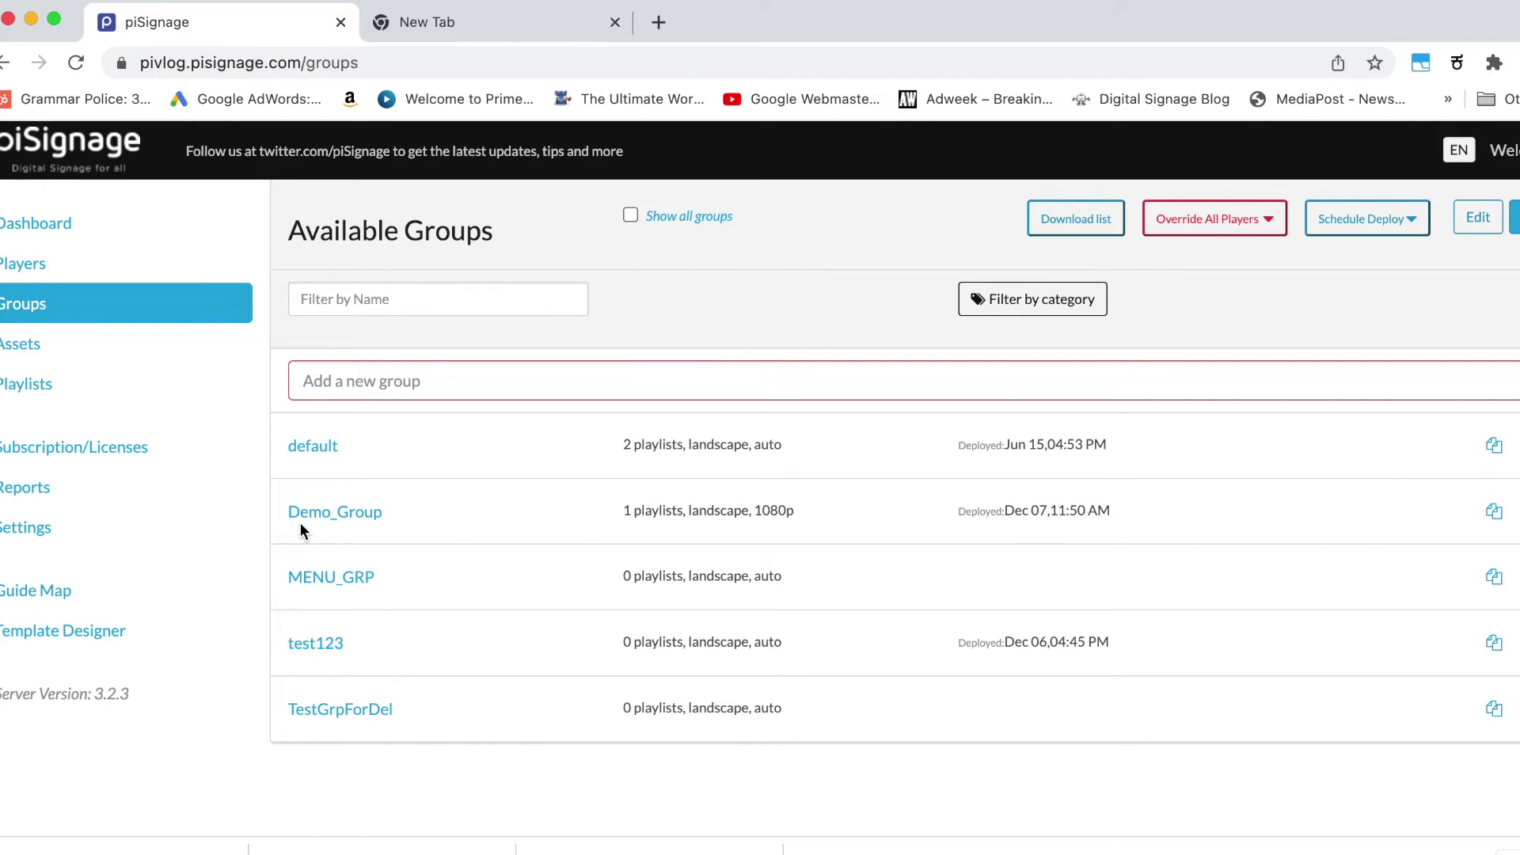
pyautogui.click(306, 518)
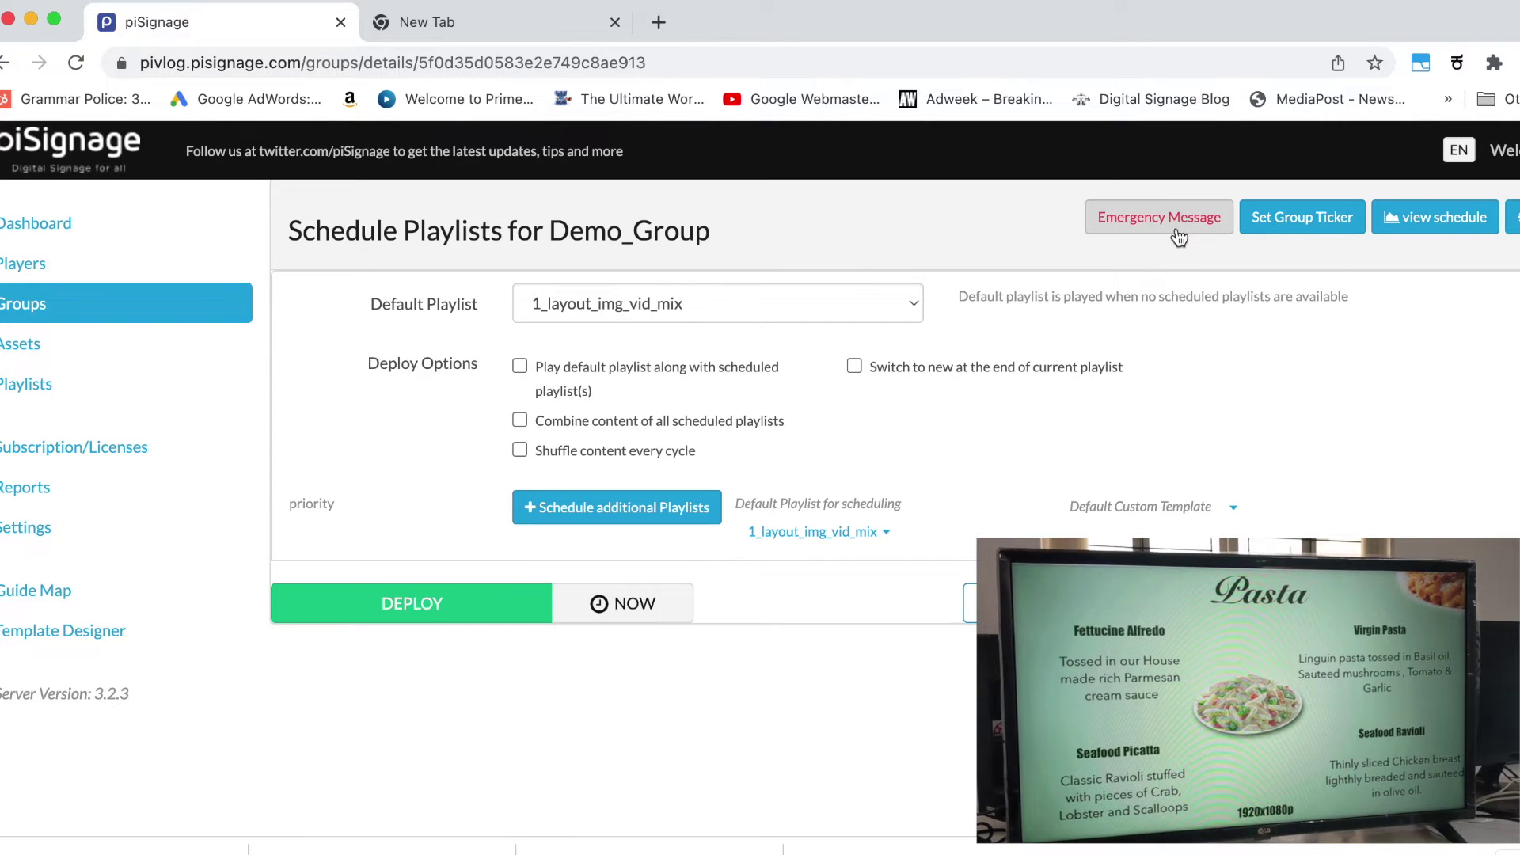
# - Enable, save and deploy the bottom-positioned Demo_Group message 'This is a group level message'
pyautogui.click(1170, 218)
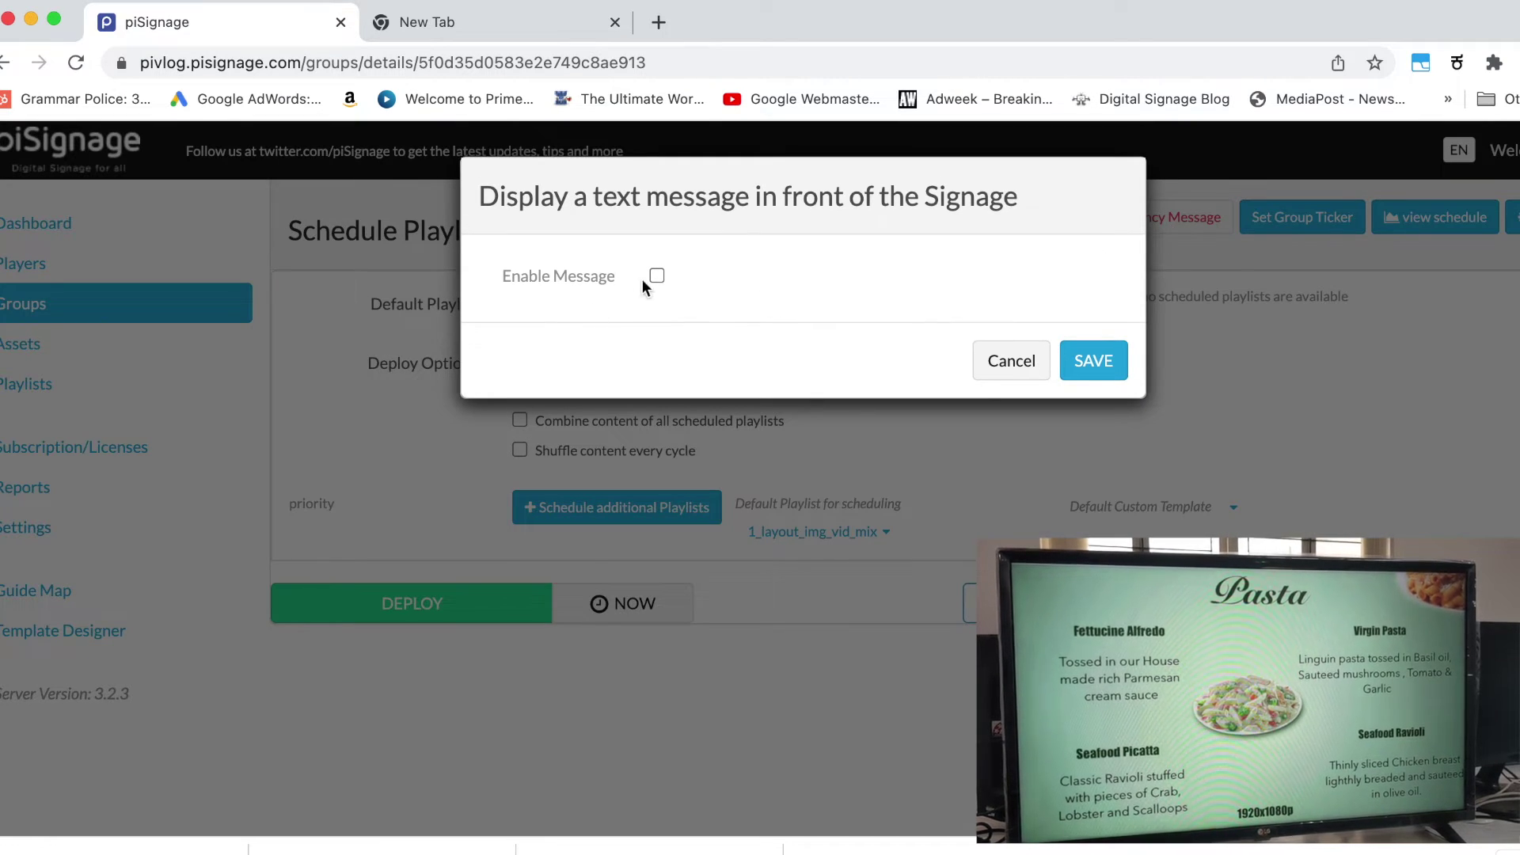
pyautogui.click(657, 276)
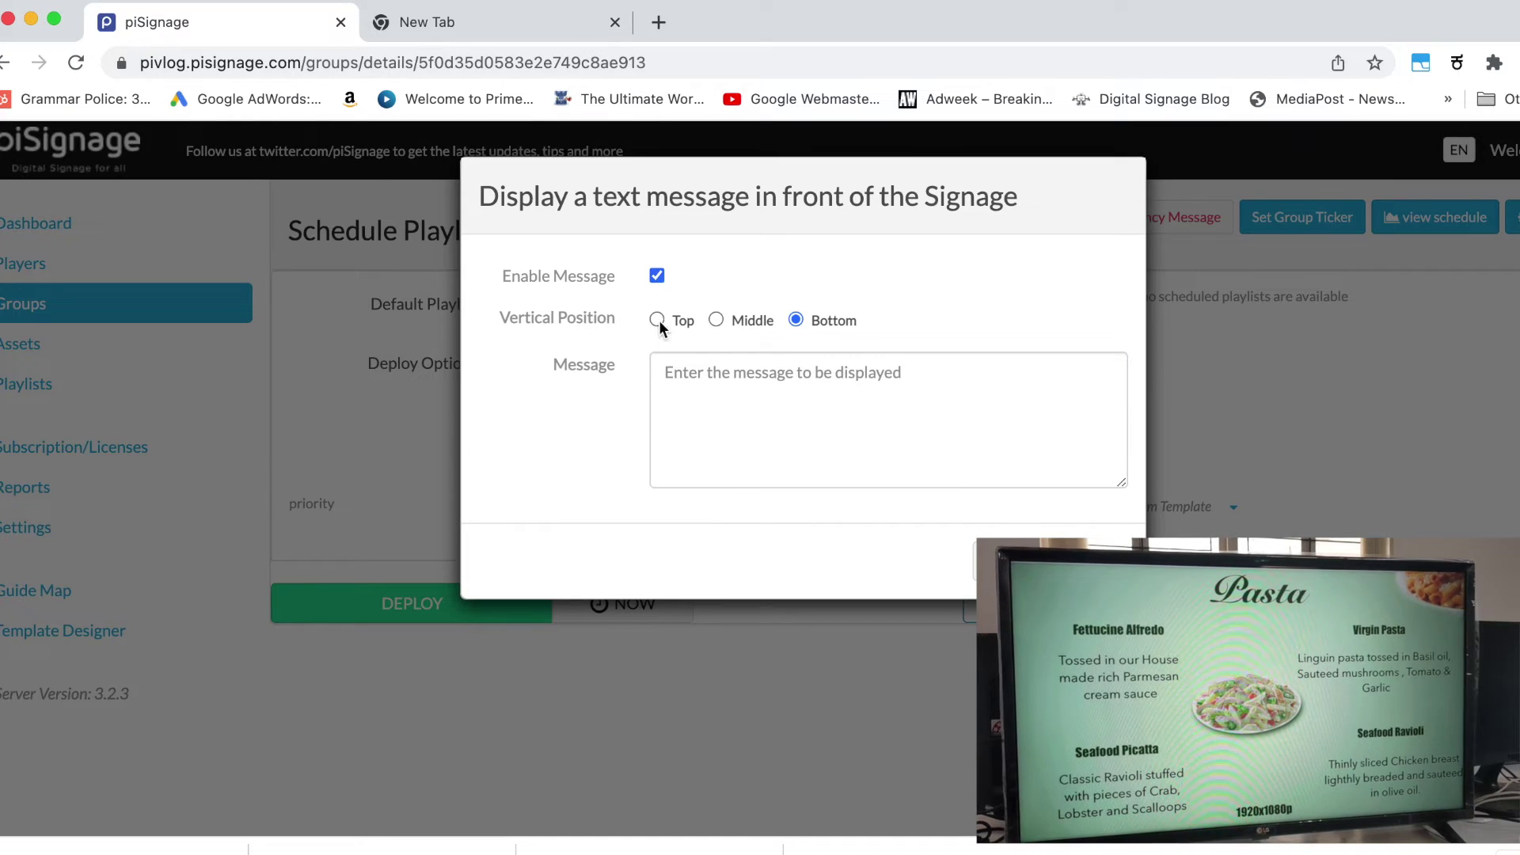
pyautogui.click(709, 374)
pyautogui.write('T')
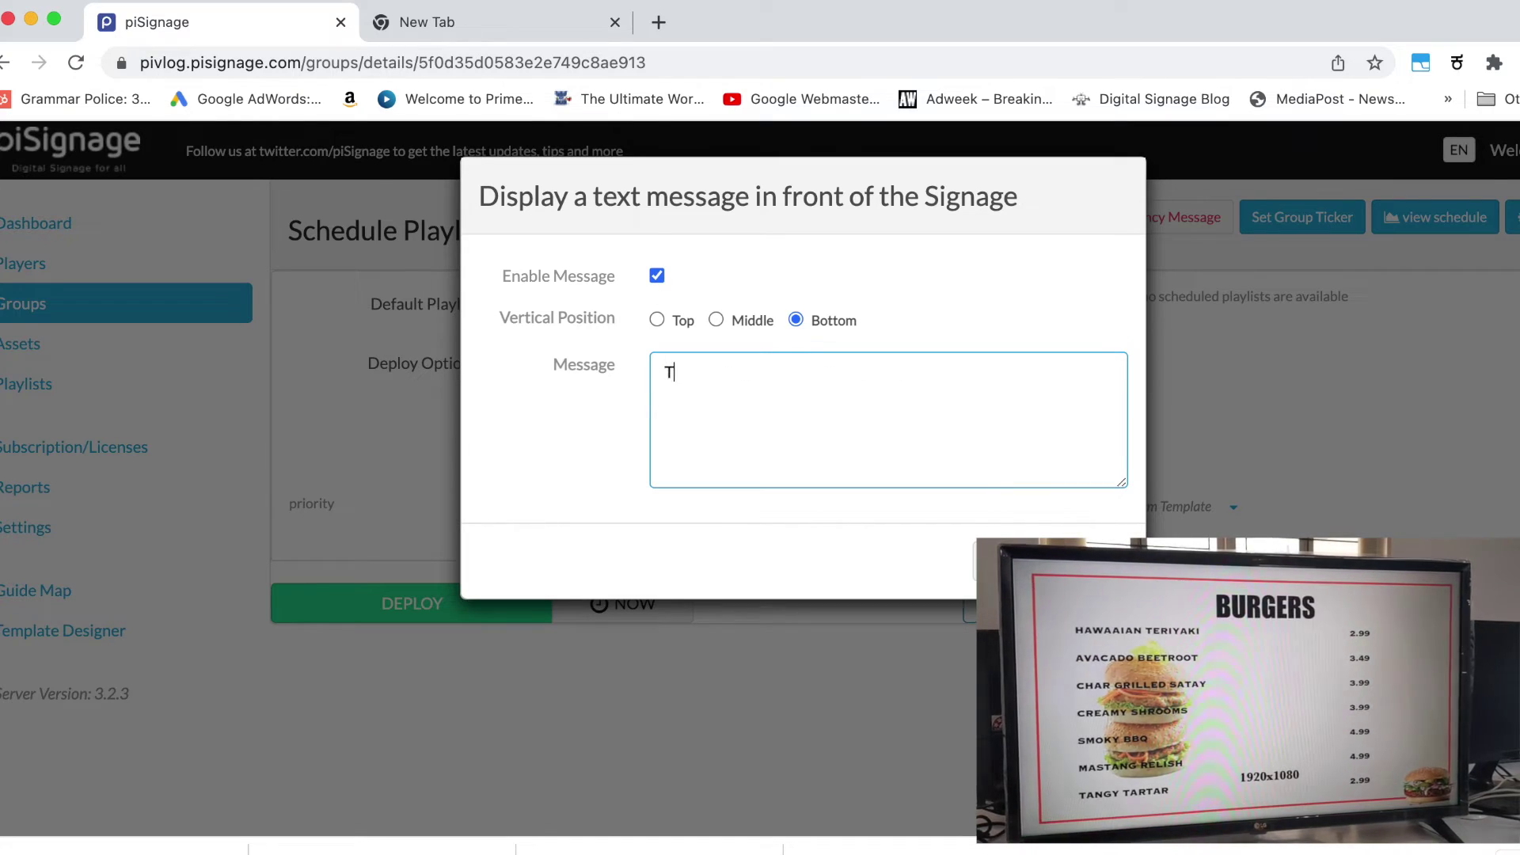
pyautogui.write('his is a group level message')
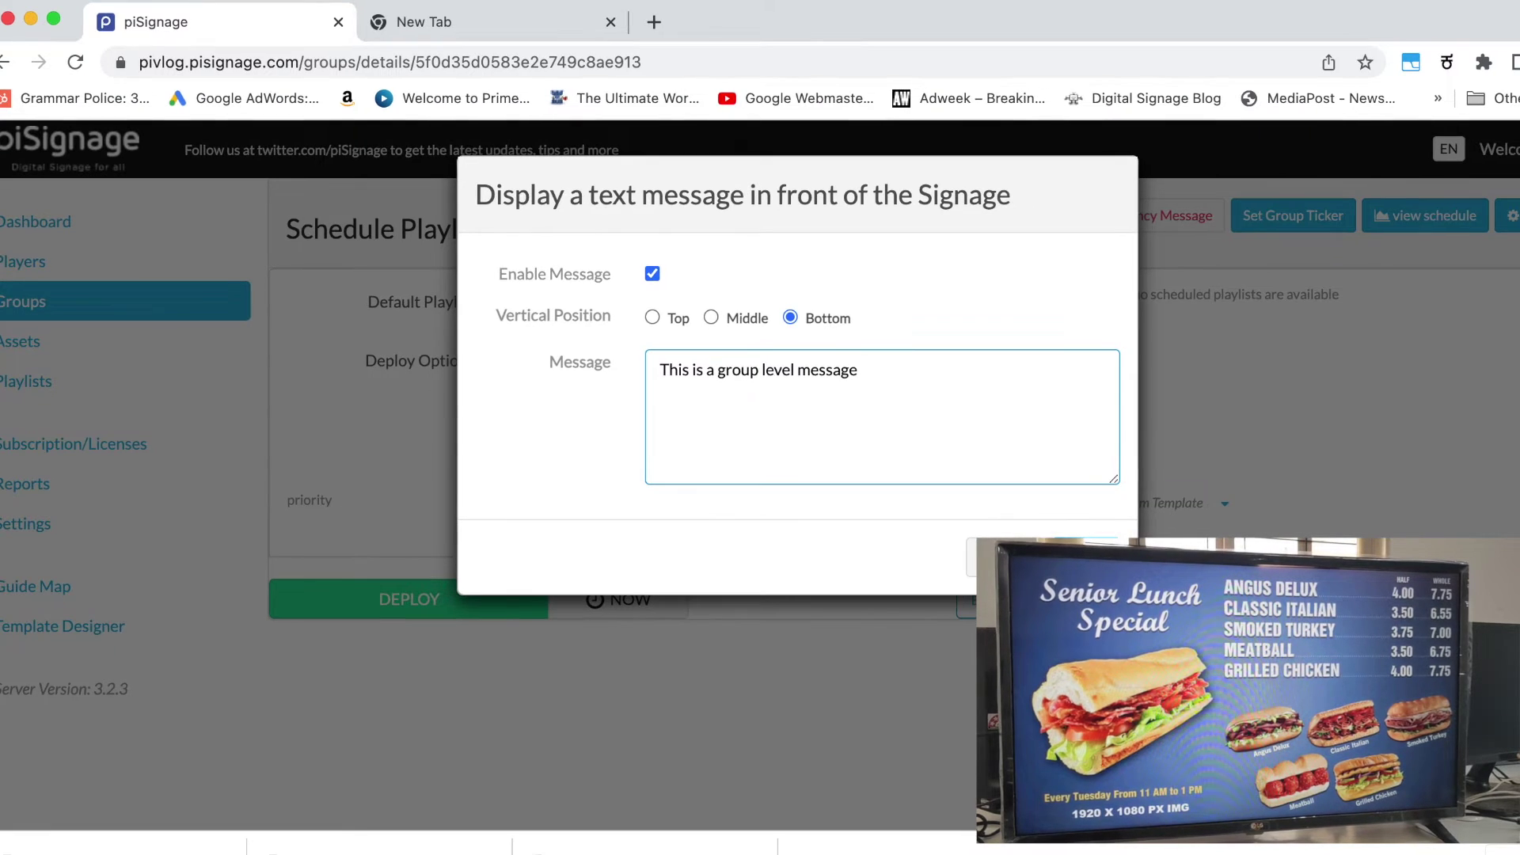
pyautogui.click(1070, 556)
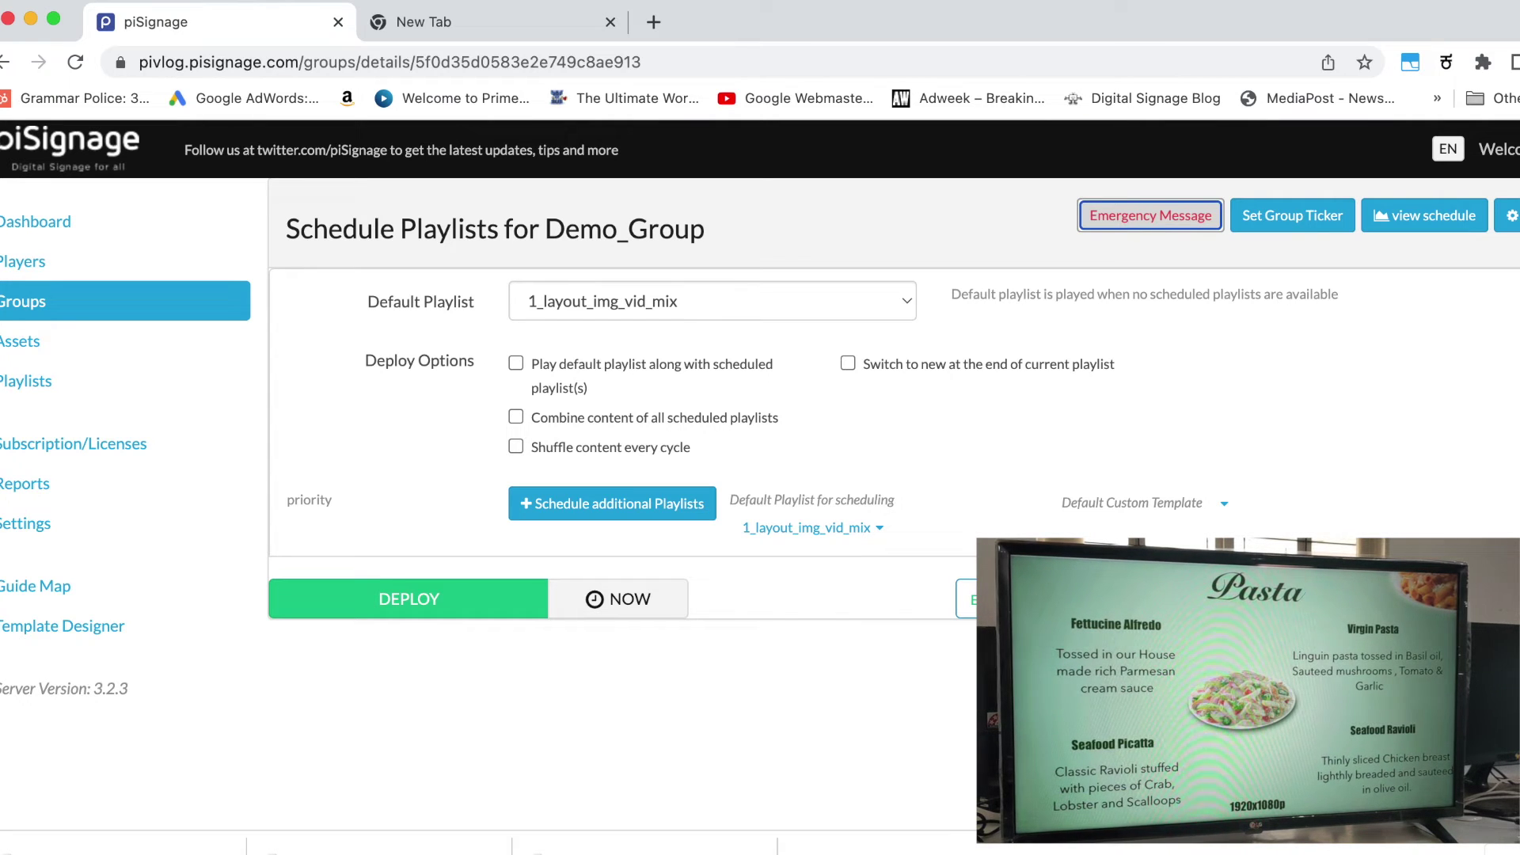
pyautogui.click(444, 602)
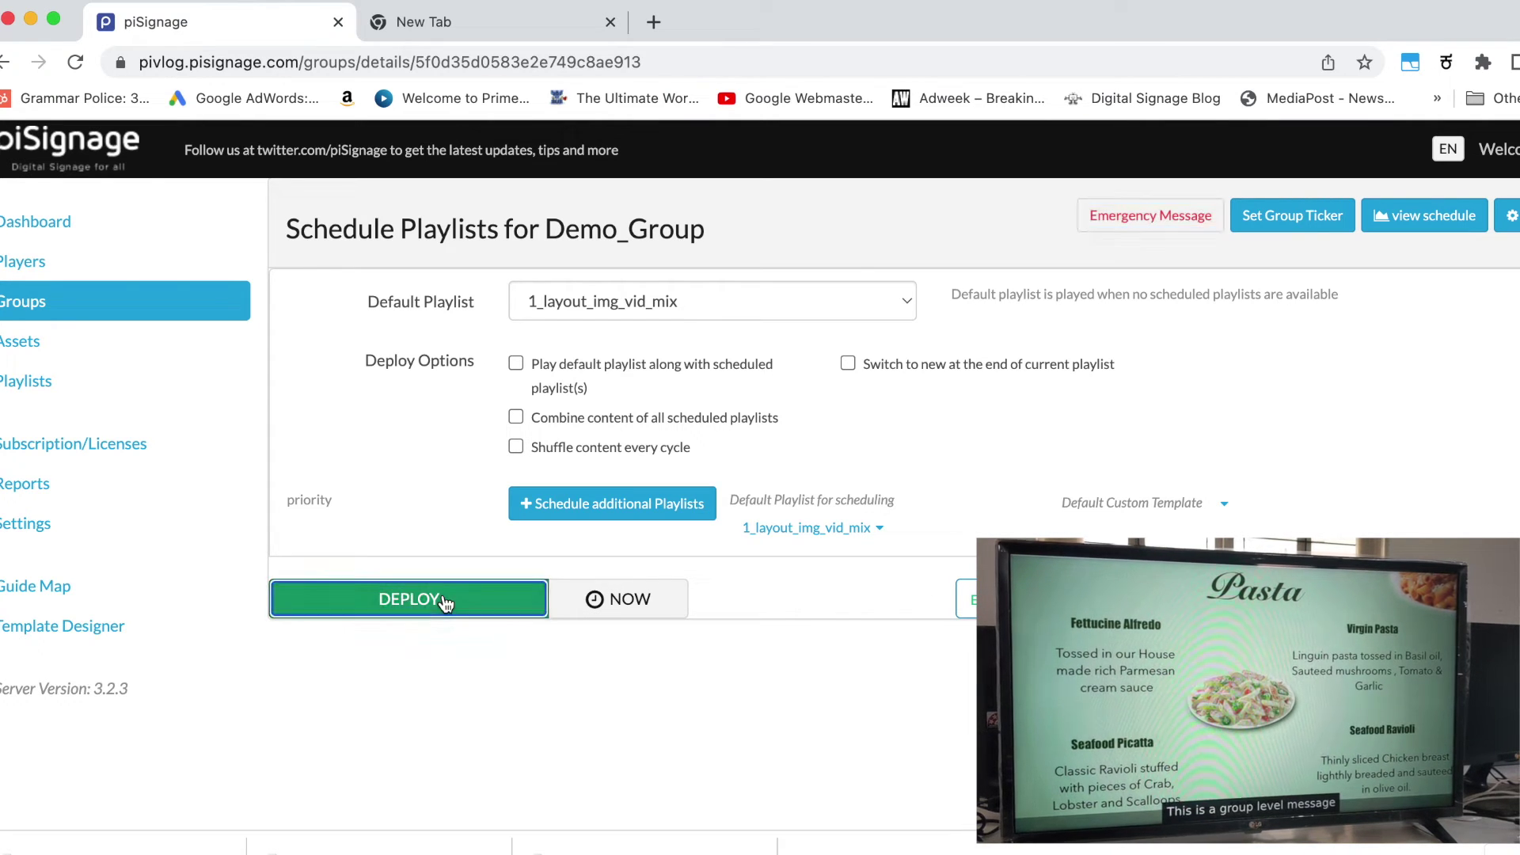
pyautogui.click(1080, 343)
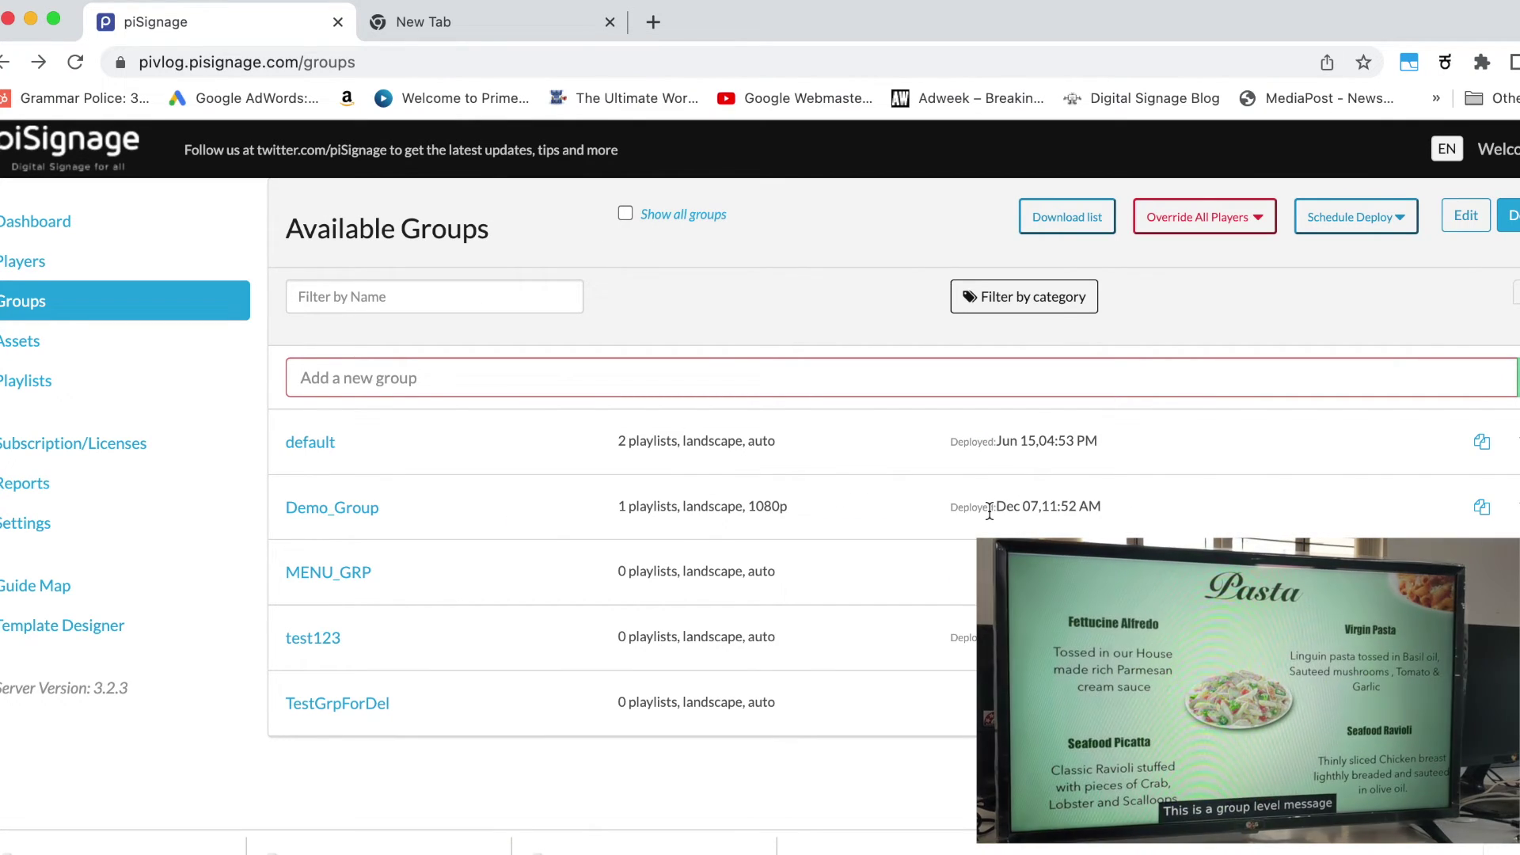
# - Redeploy the sample emergency message to all players and dismiss the results
pyautogui.click(1234, 232)
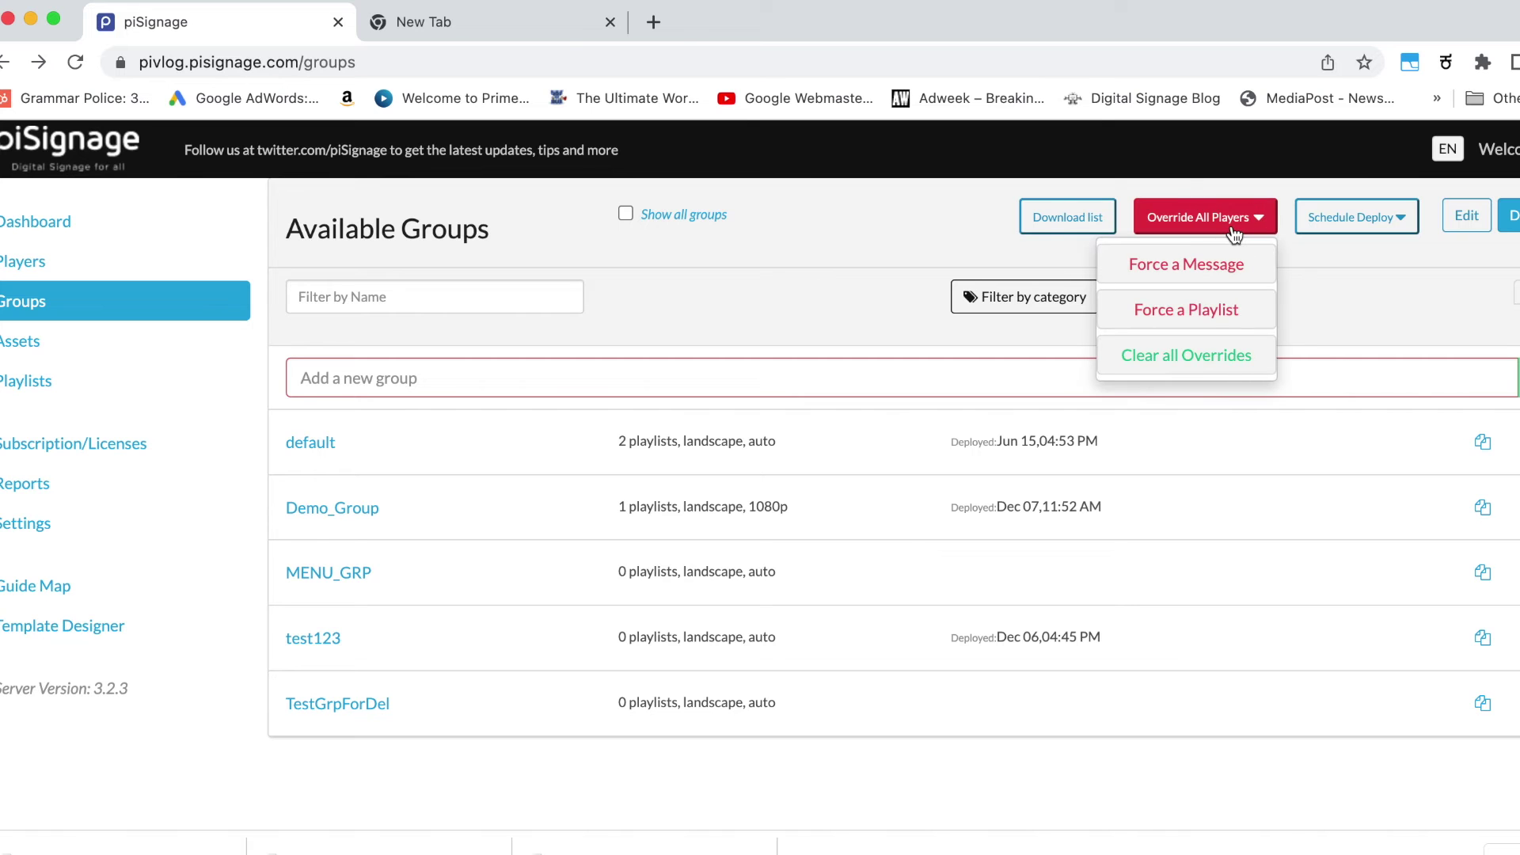
pyautogui.click(1211, 264)
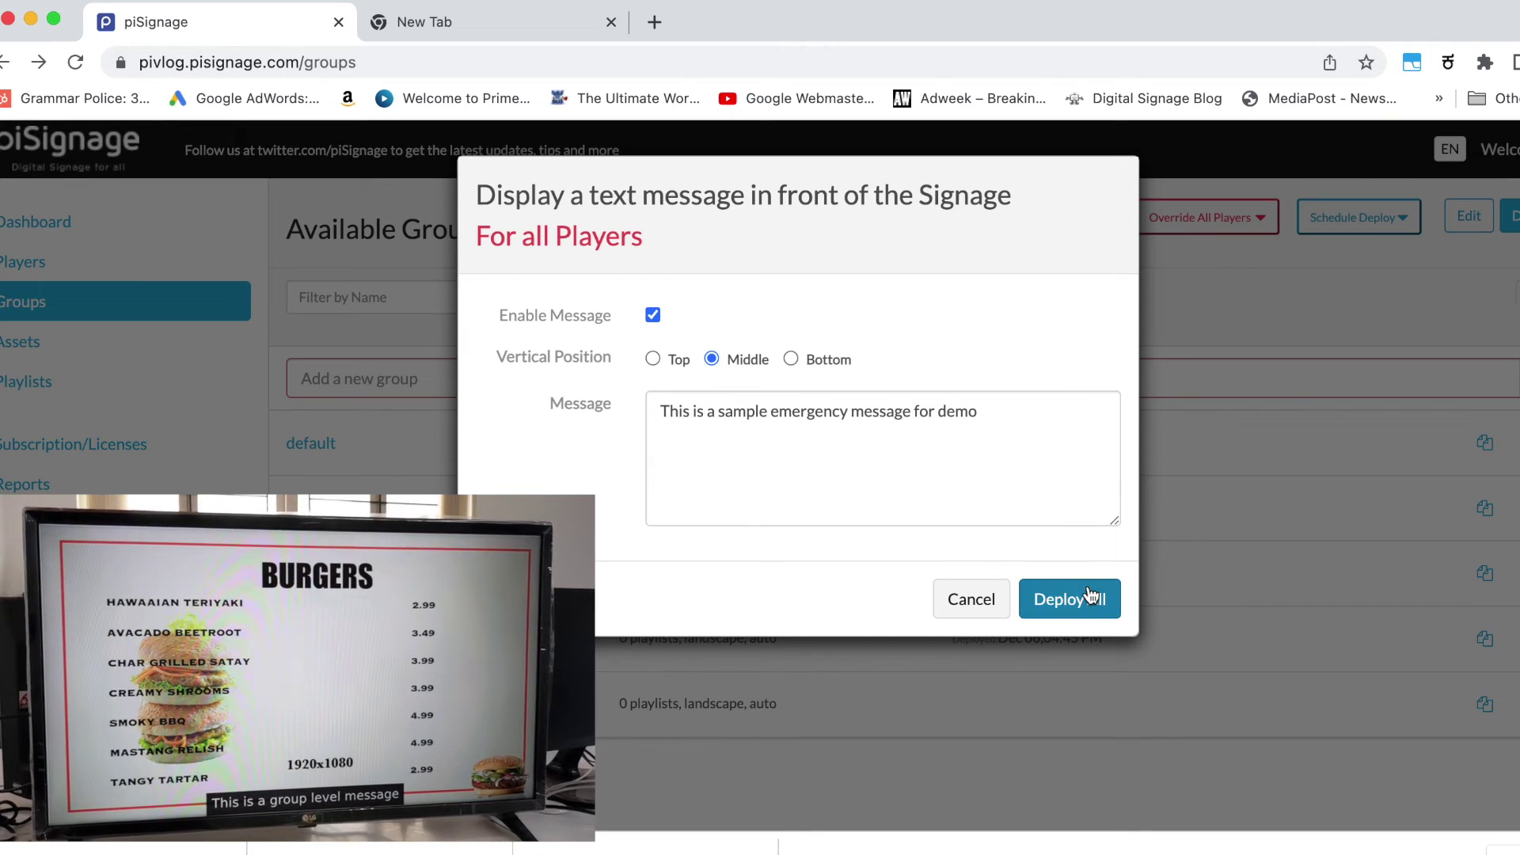
pyautogui.click(1082, 606)
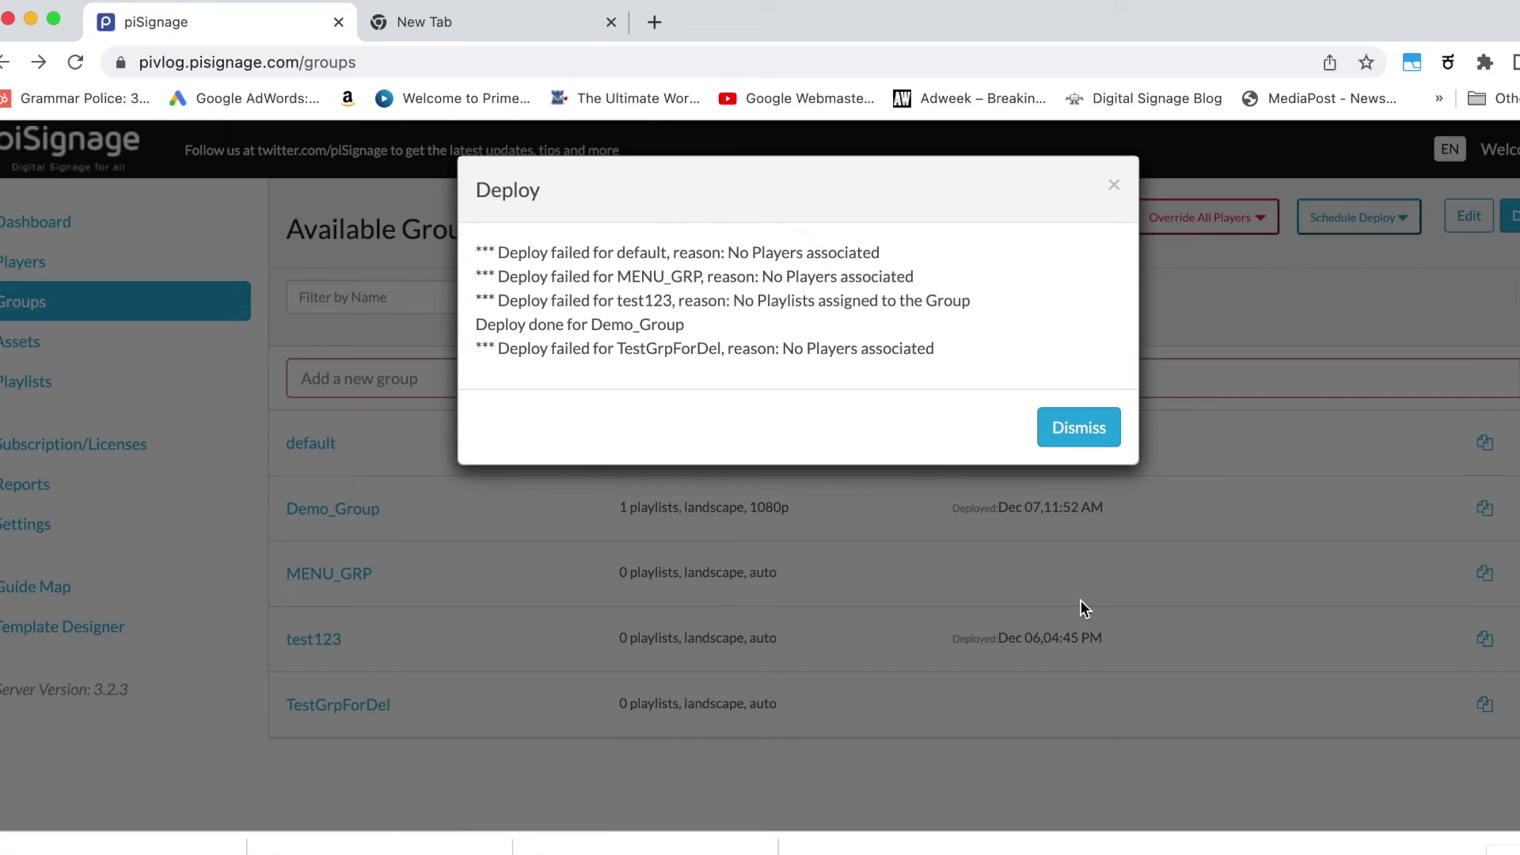
pyautogui.click(1079, 600)
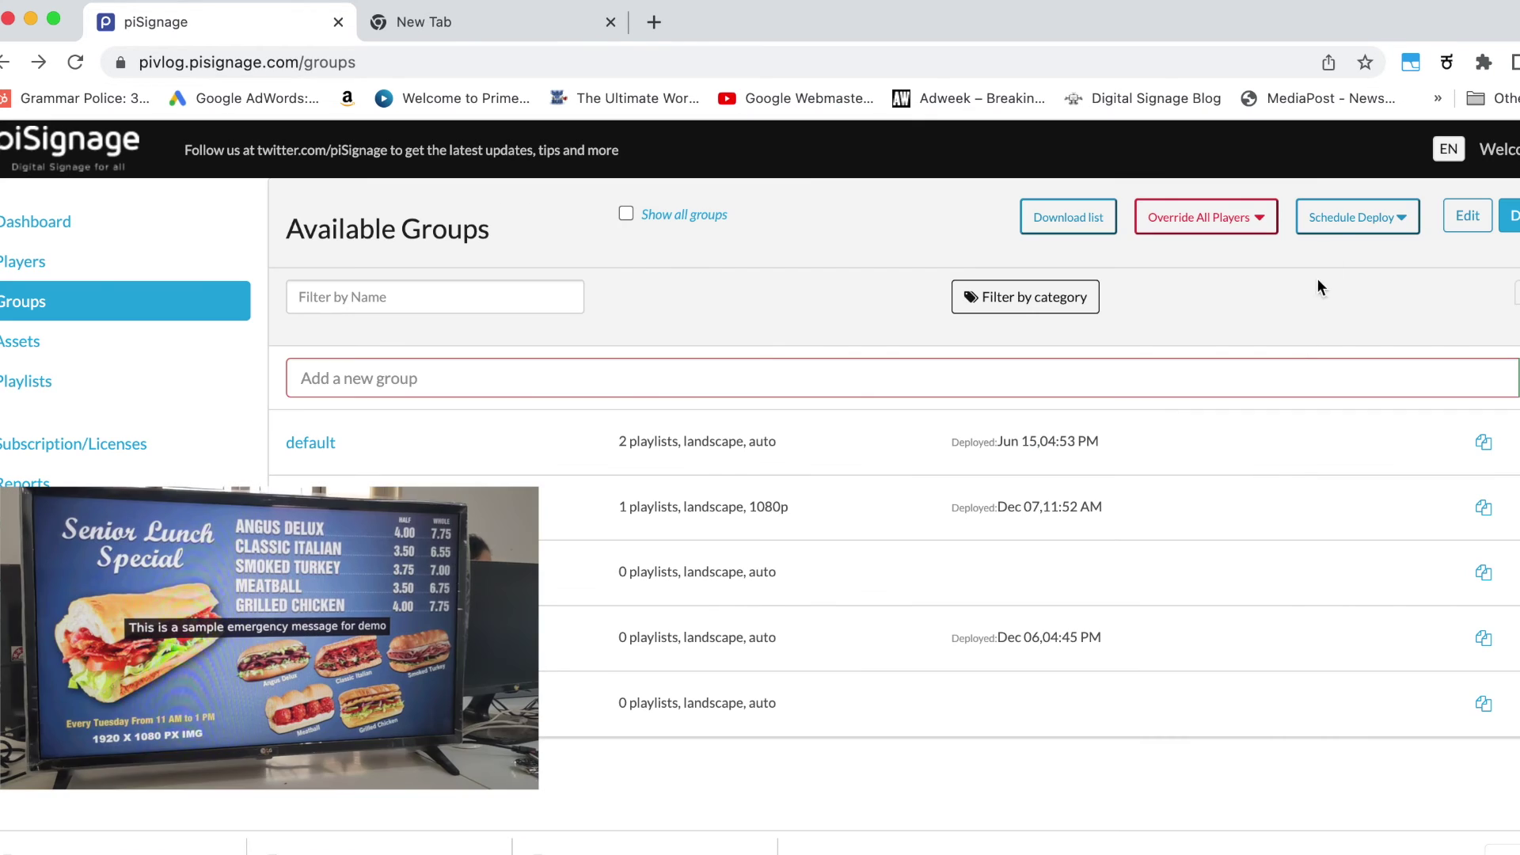
# - Try clearing all player overrides; the emergency message still shows
pyautogui.click(1242, 221)
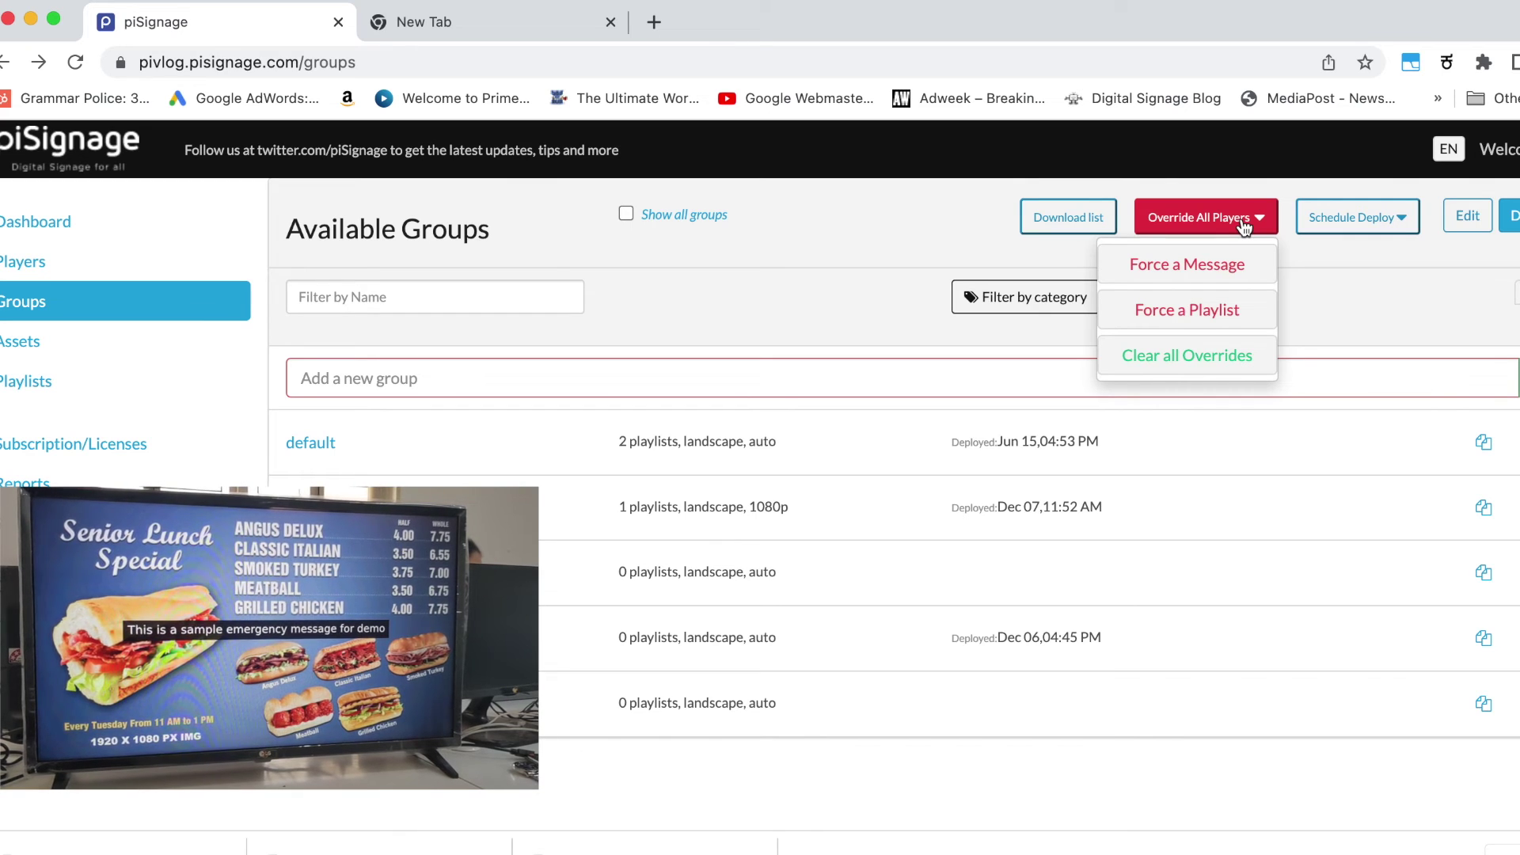
pyautogui.click(1199, 356)
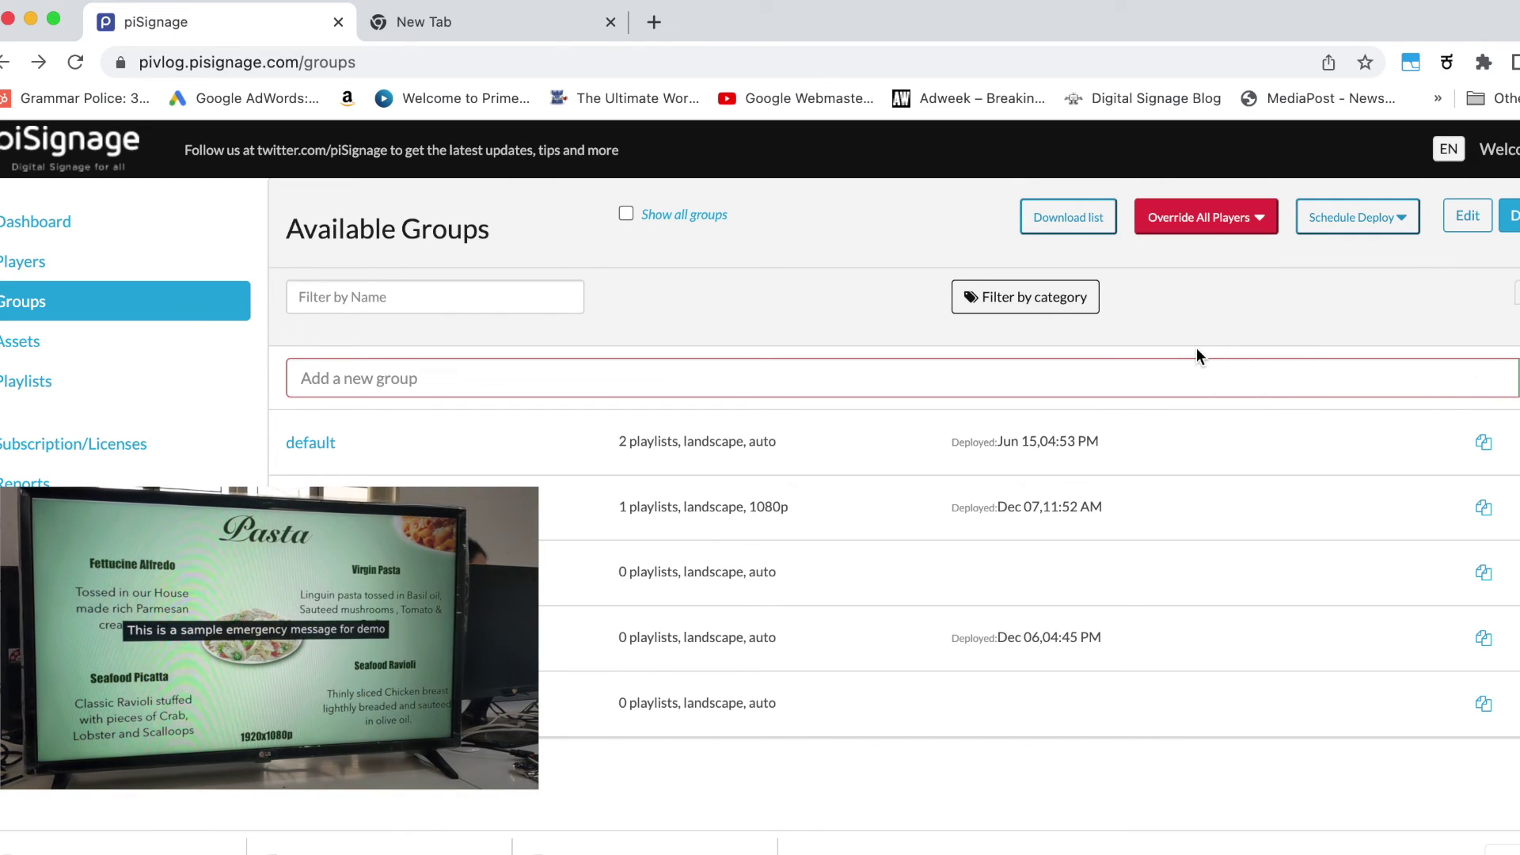